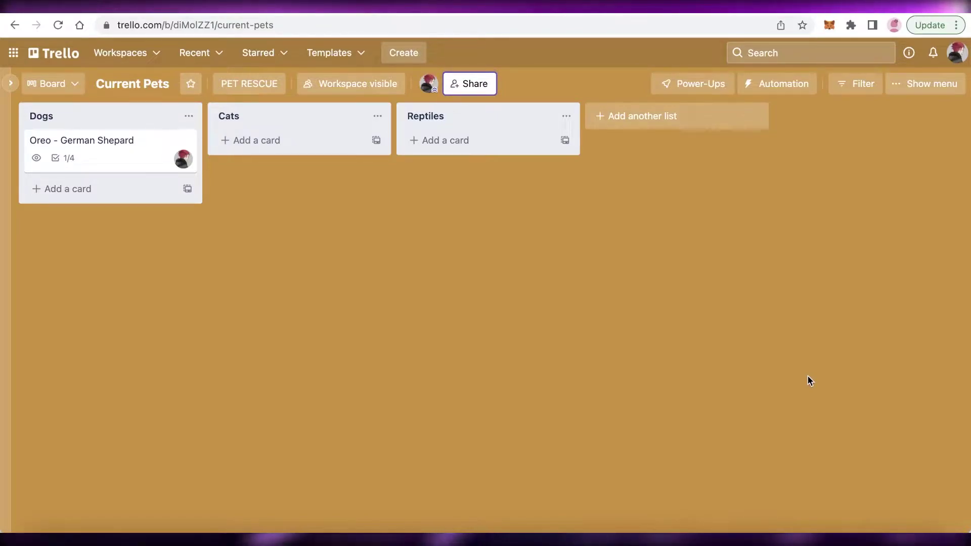
Step: Go to the boards overview and open the ADOPTION board of the PET RESCUE workspace
click(54, 52)
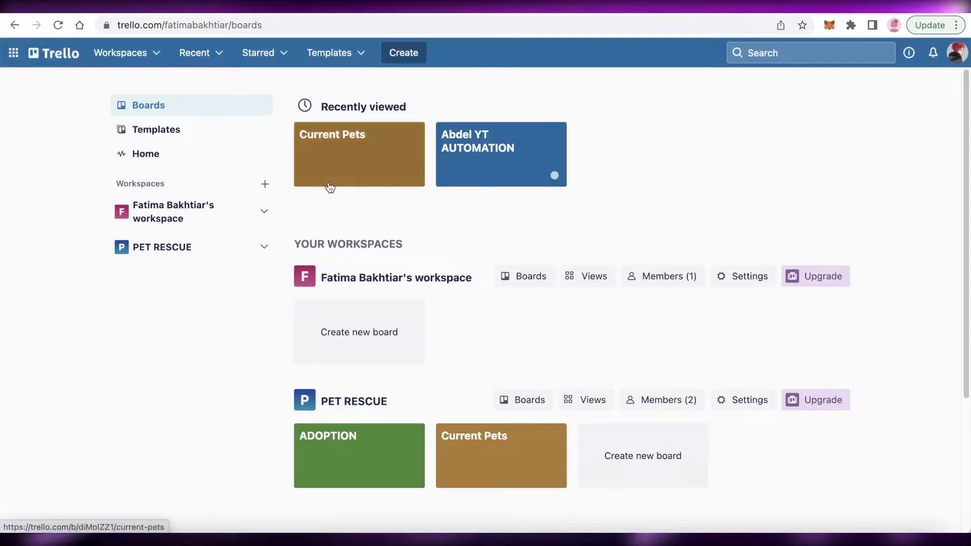
scroll(698, 153, down, 4)
scroll(697, 153, up, 4)
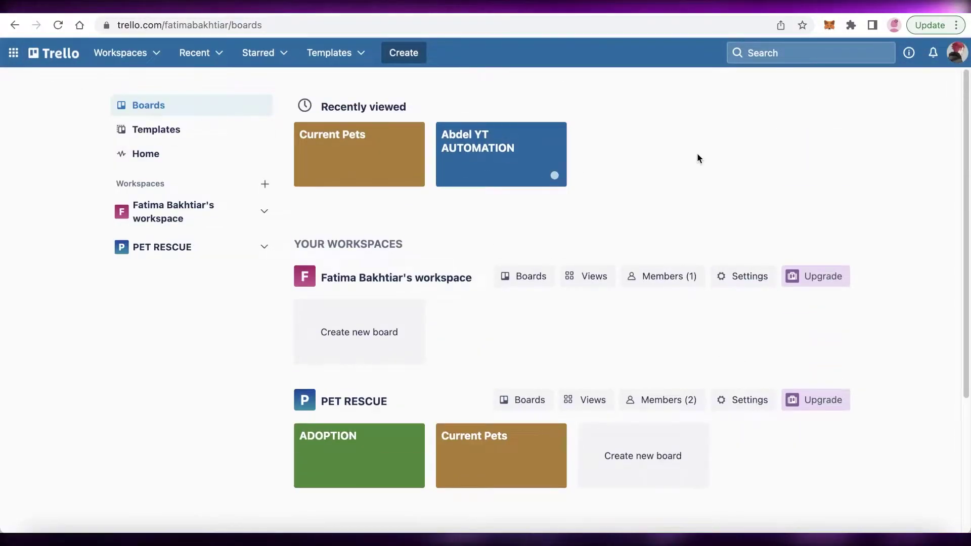
scroll(697, 153, down, 4)
scroll(658, 271, up, 4)
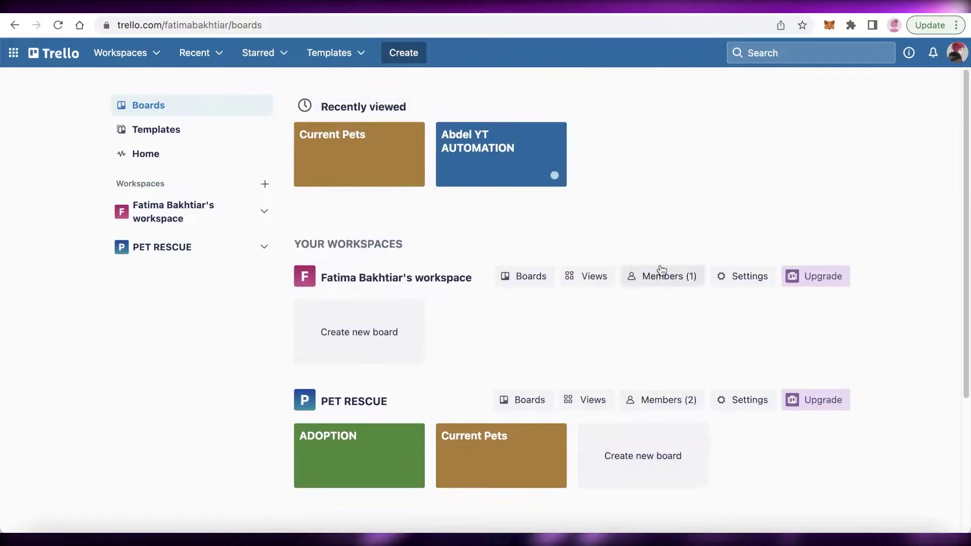
click(326, 459)
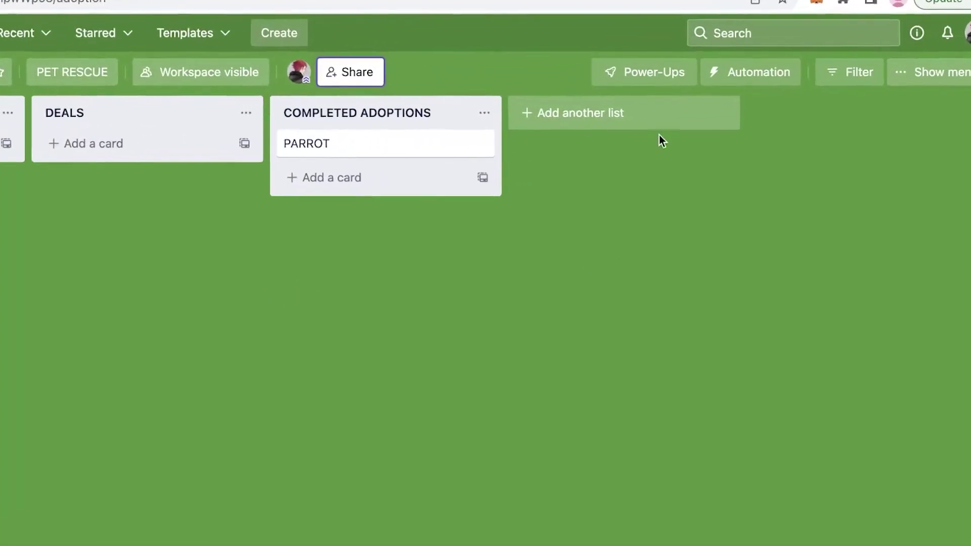
Step: Open the Power-Ups directory for the ADOPTION board and browse the featured Power-Ups
click(652, 66)
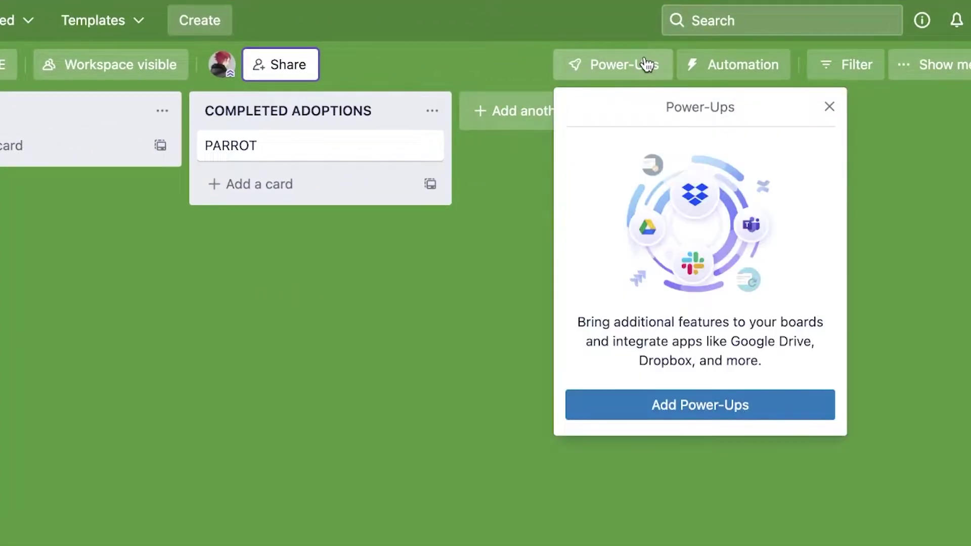
click(655, 418)
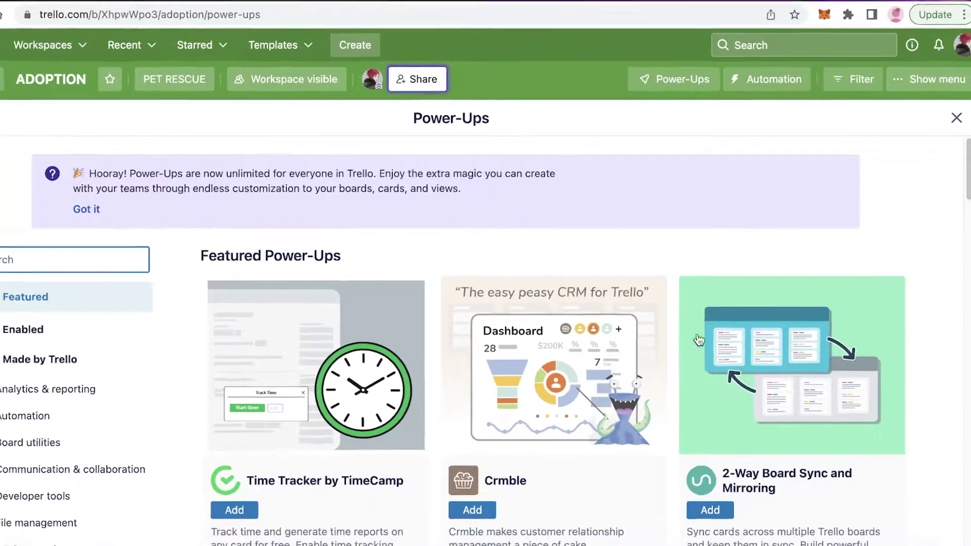
scroll(699, 340, down, 5)
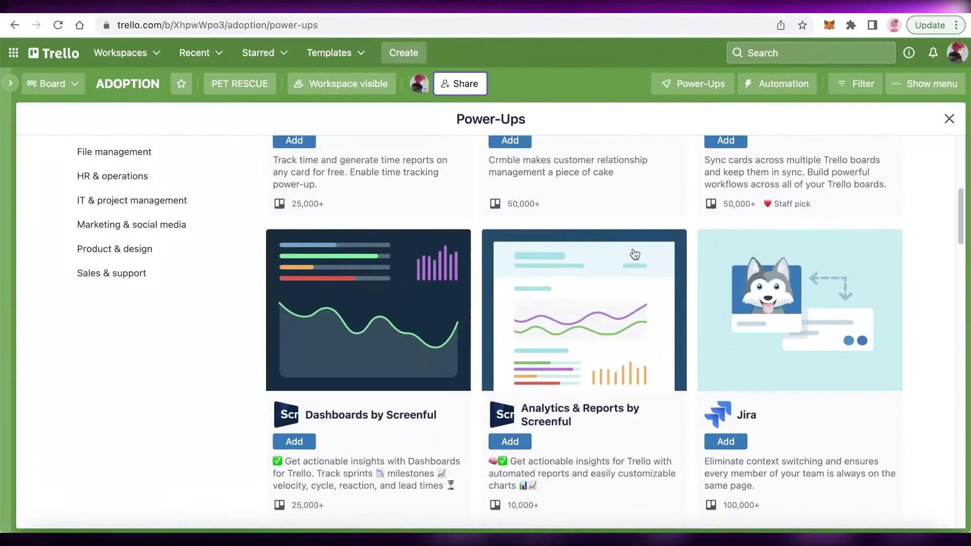
scroll(797, 222, down, 10)
scroll(799, 246, up, 6)
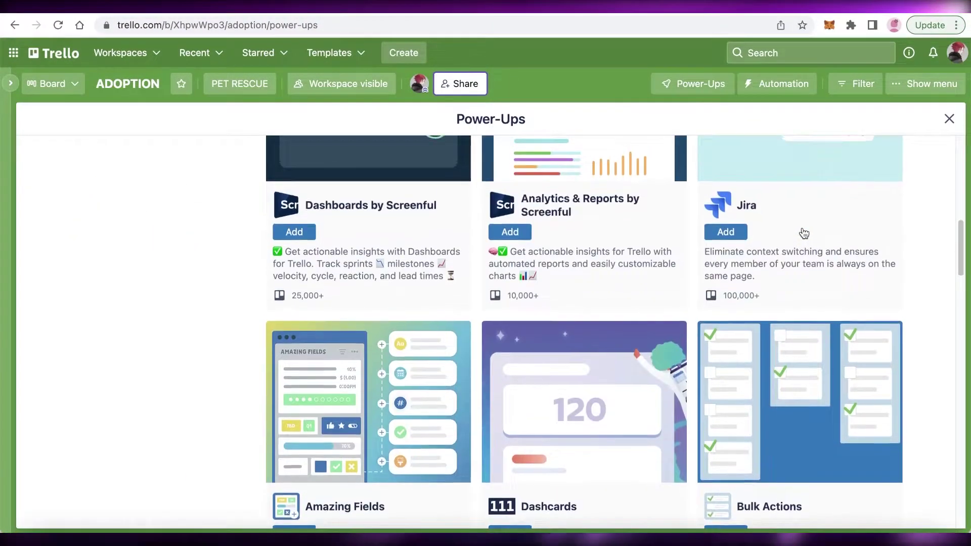
scroll(803, 227, up, 10)
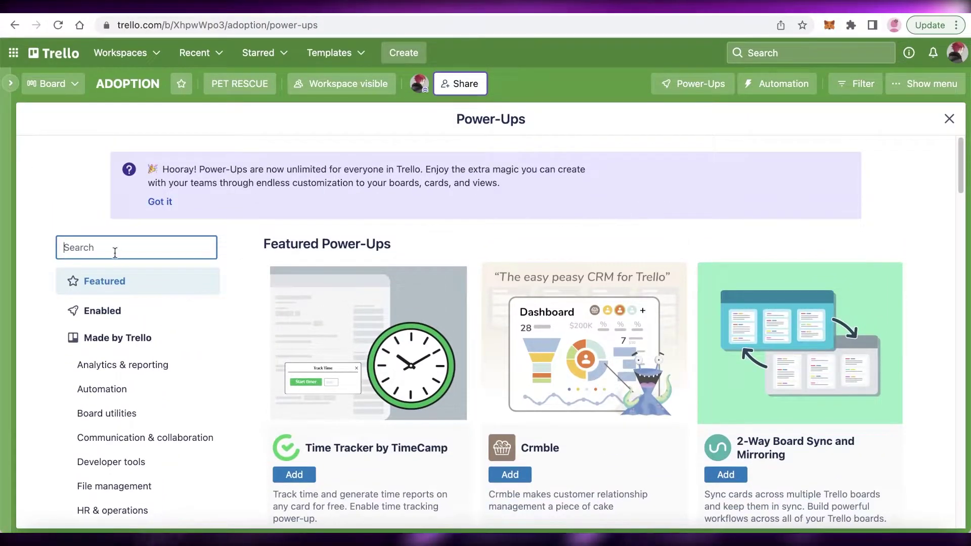
Step: Look through the Power-Up categories and the integrations, essential and other Power-Ups on offer
scroll(116, 258, down, 3)
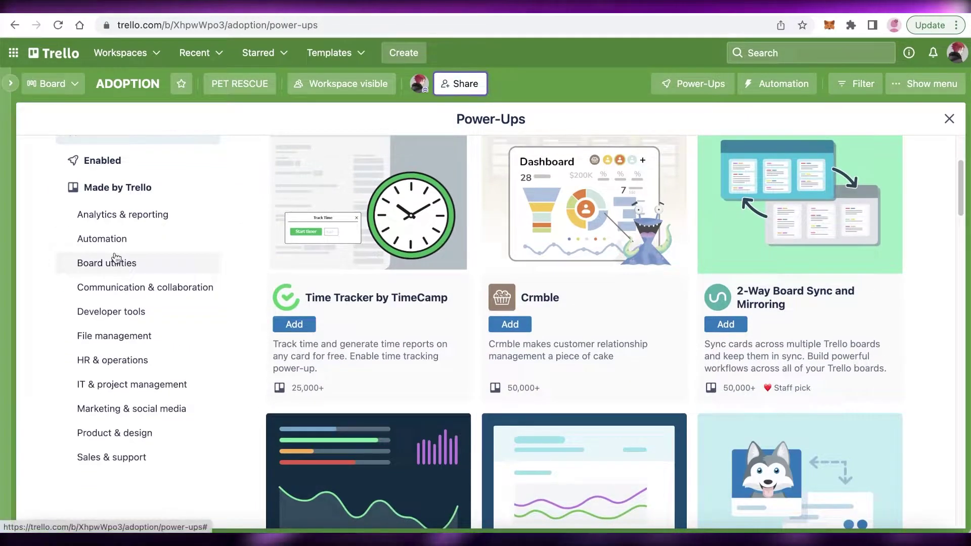
scroll(114, 261, down, 1)
scroll(106, 262, up, 3)
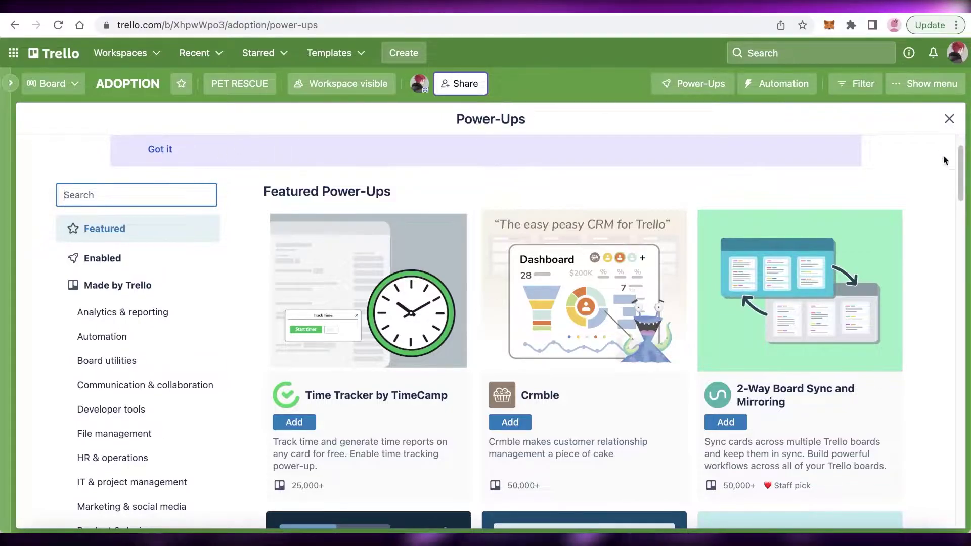
scroll(938, 149, down, 15)
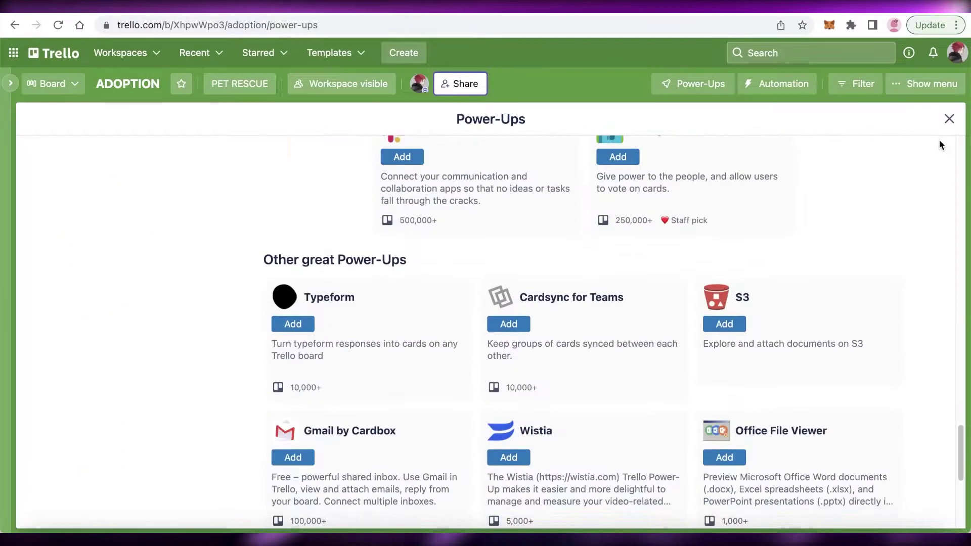
scroll(934, 157, up, 10)
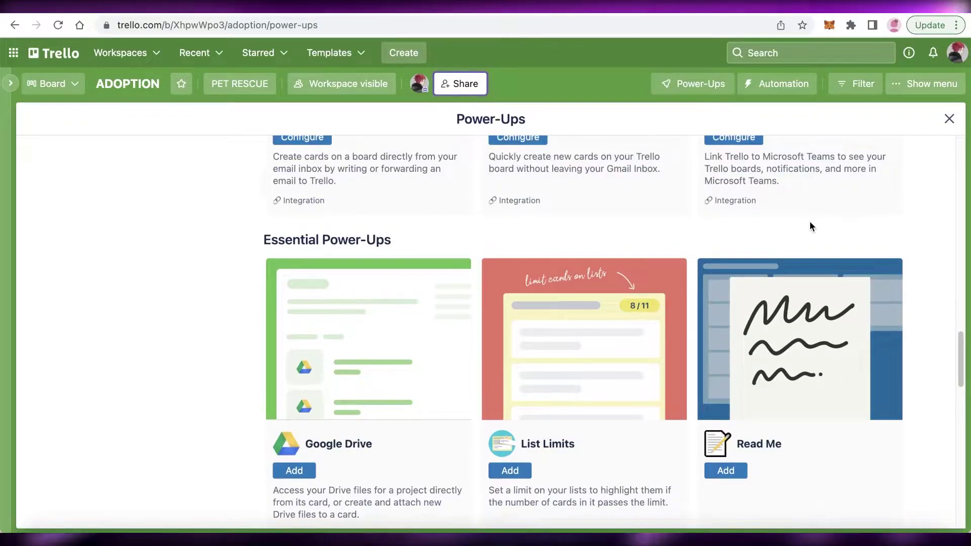
scroll(810, 223, down, 10)
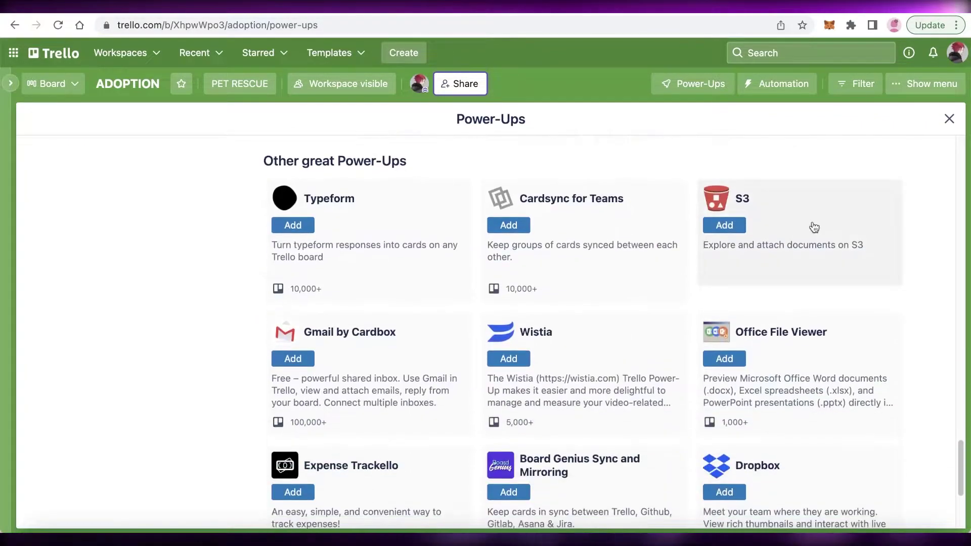
scroll(813, 226, down, 4)
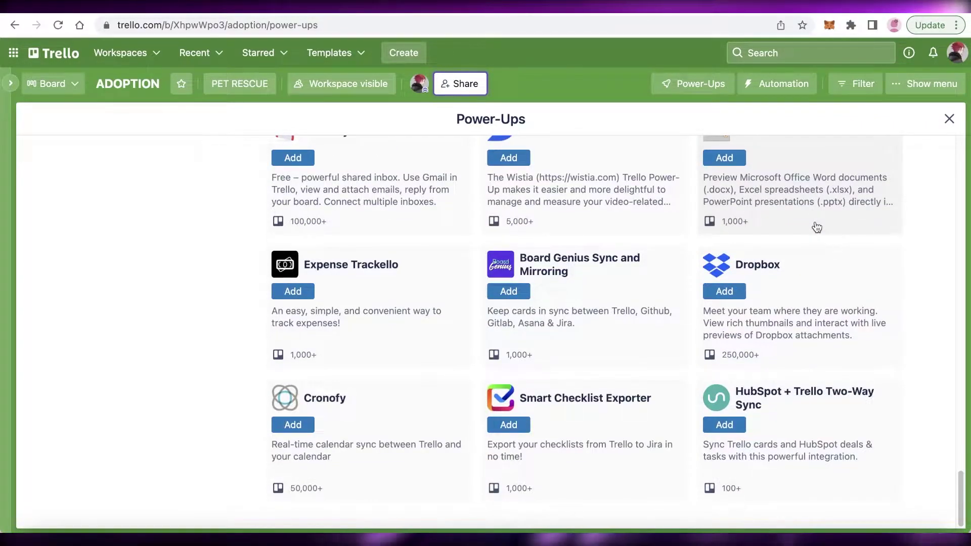
scroll(828, 226, up, 14)
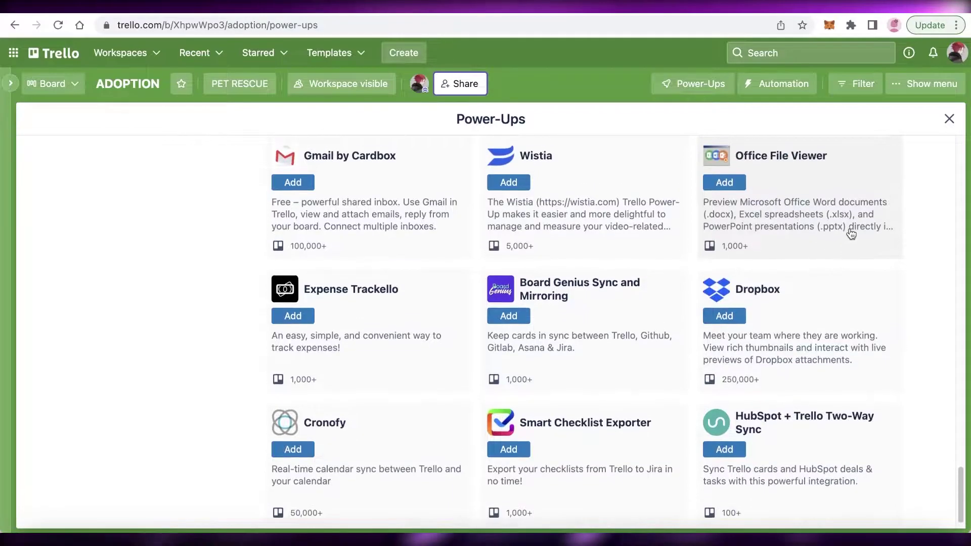
scroll(851, 233, up, 15)
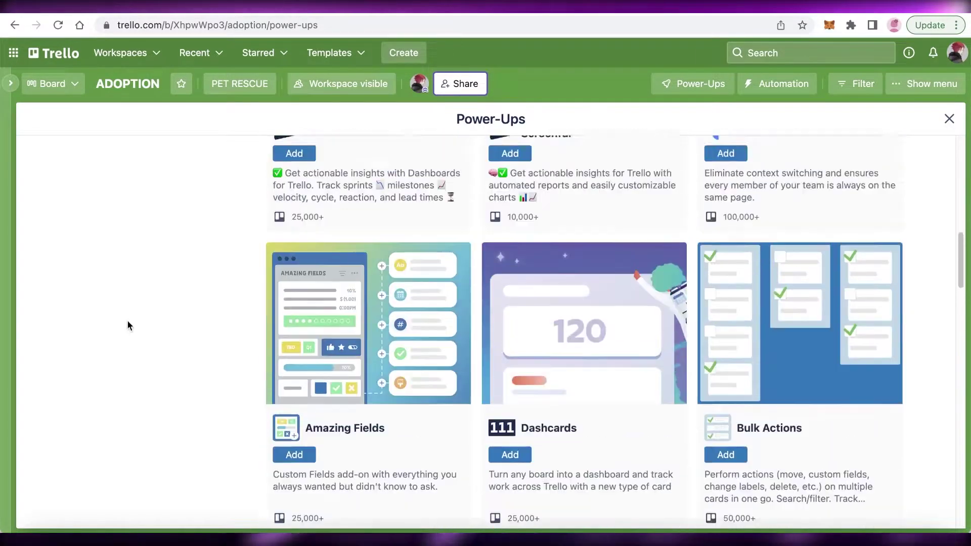
Step: Open the details of the Crmble Power-Up and read its description, trial and pricing information
click(517, 374)
scroll(536, 334, down, 7)
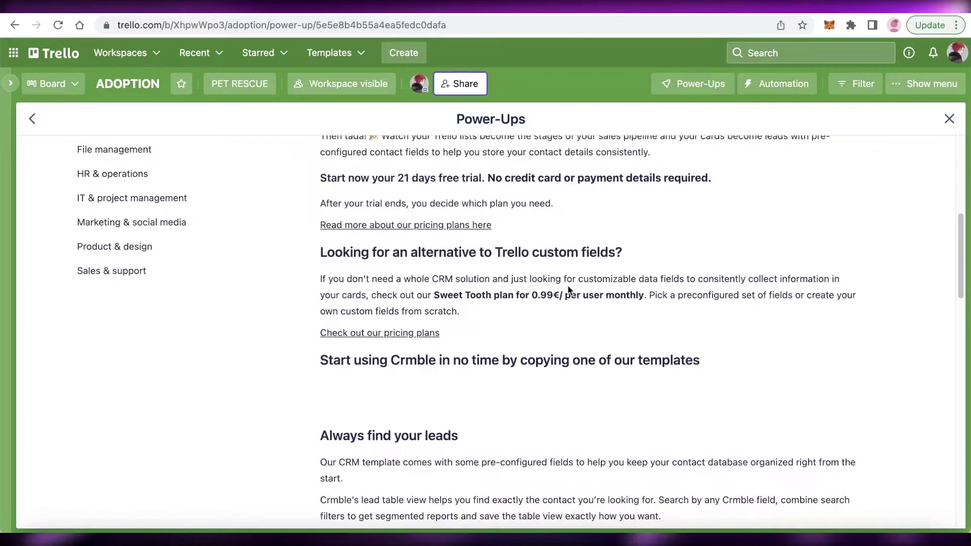
scroll(565, 285, up, 2)
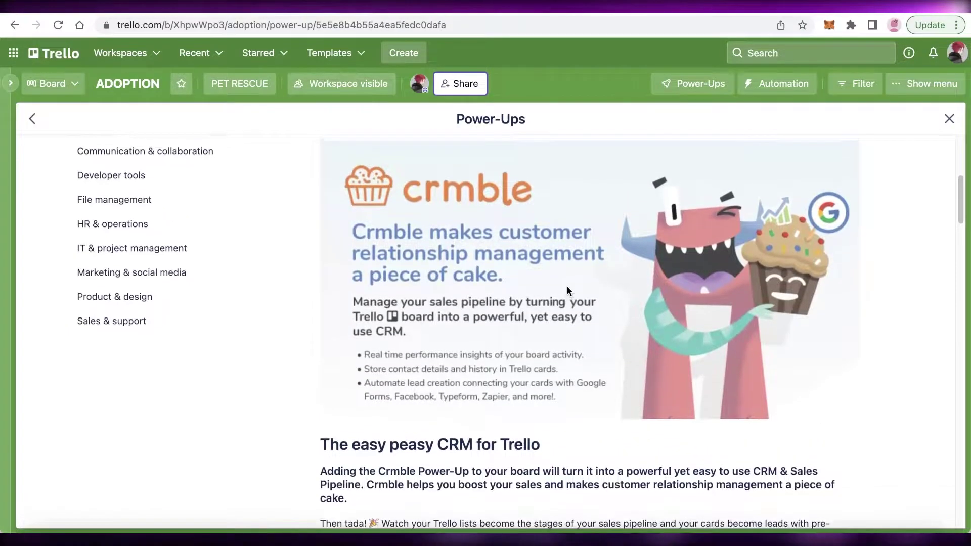
scroll(567, 287, up, 4)
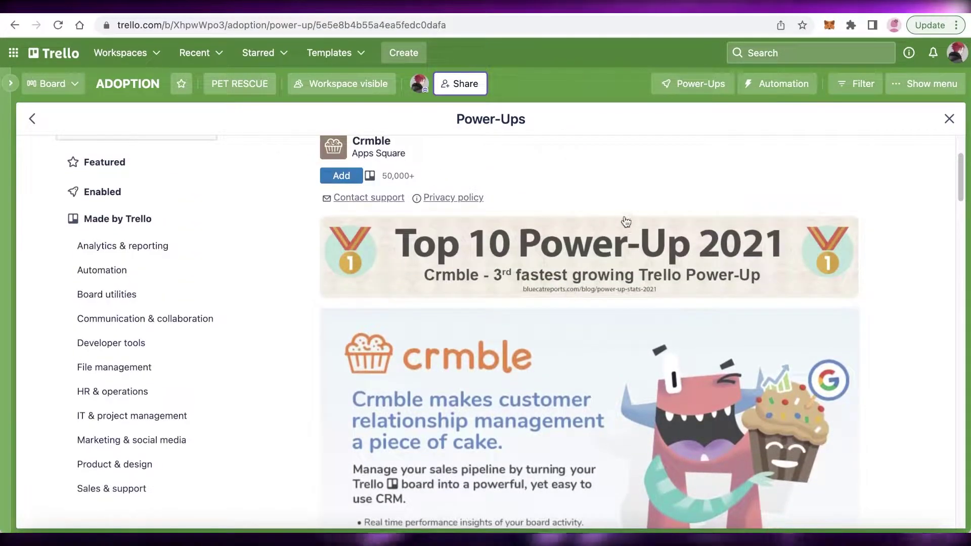
scroll(729, 247, up, 2)
scroll(744, 260, down, 15)
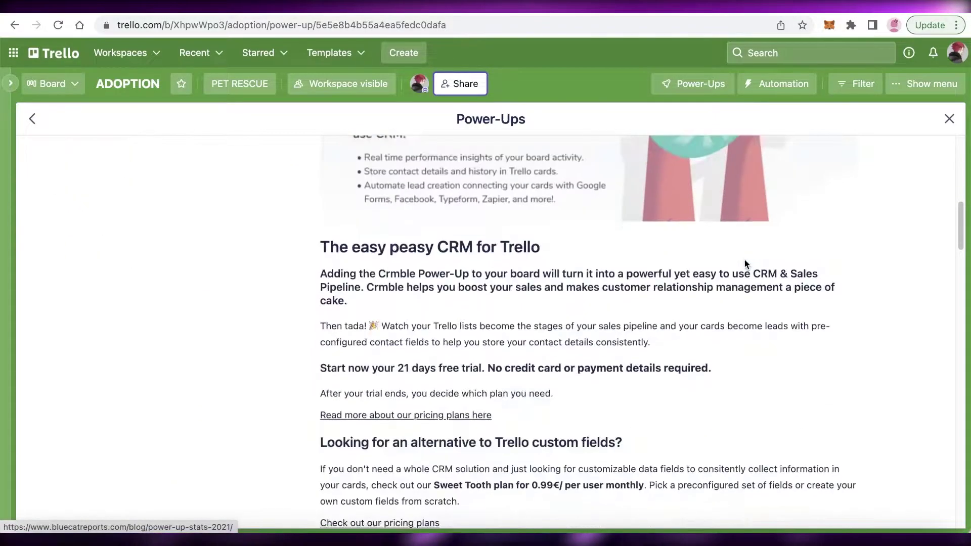
scroll(745, 263, down, 2)
scroll(746, 264, up, 15)
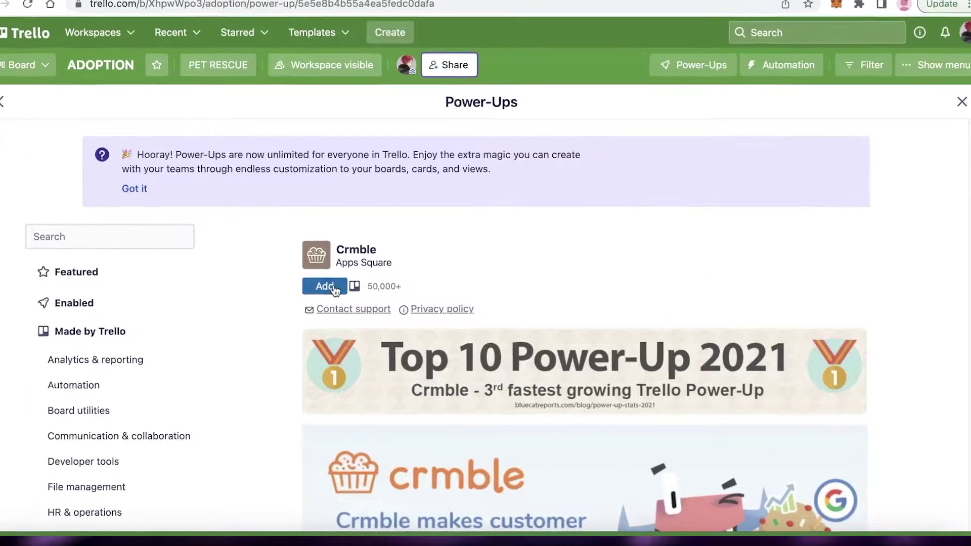
Step: Add the Crmble Power-Up to the ADOPTION board, accepting the access it requests
click(338, 293)
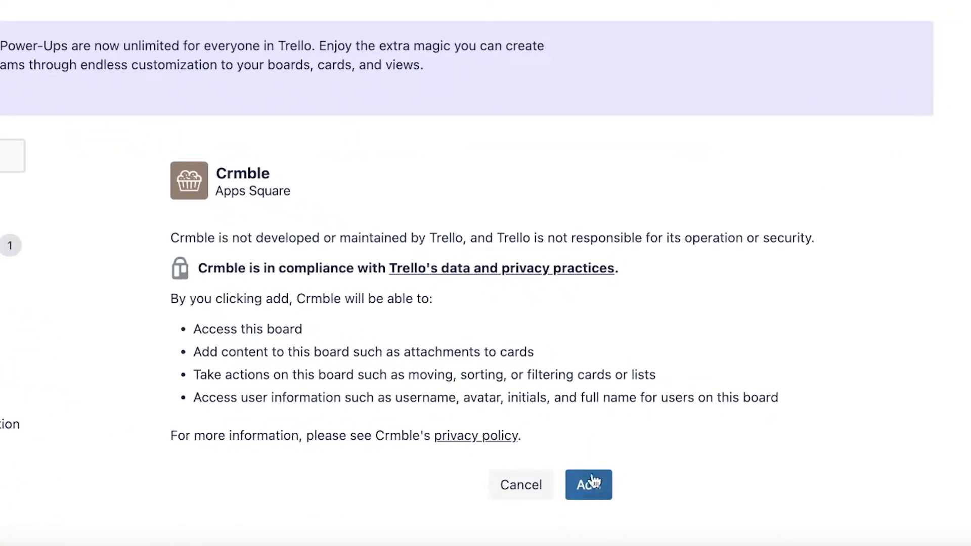
scroll(487, 211, down, 3)
click(587, 336)
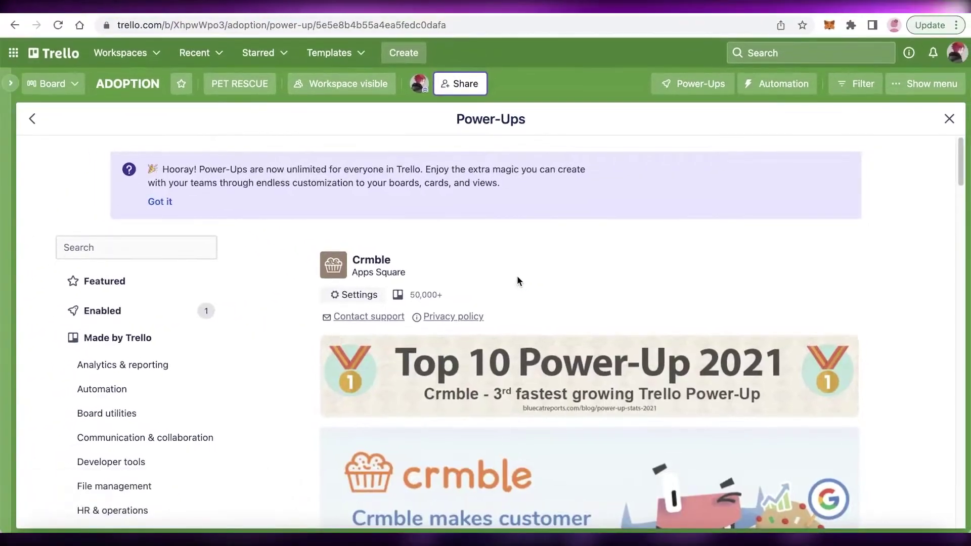
Step: Connect Crmble to the Trello account, review the requested permissions and allow access
scroll(463, 212, down, 4)
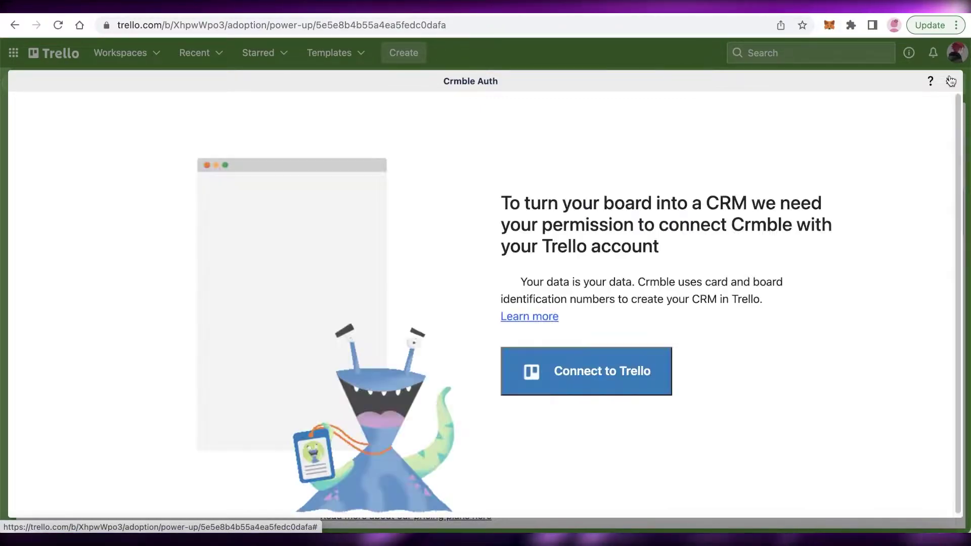
click(645, 384)
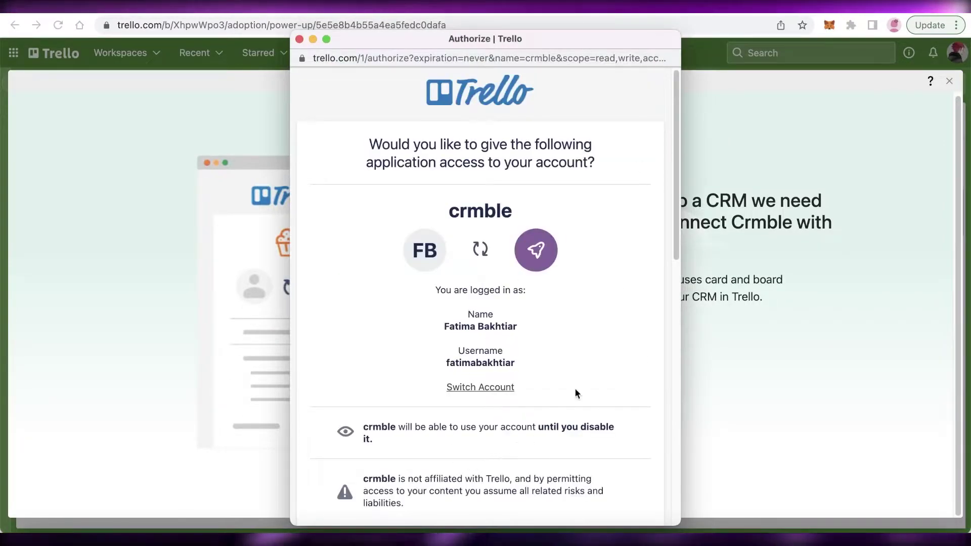
scroll(570, 394, down, 10)
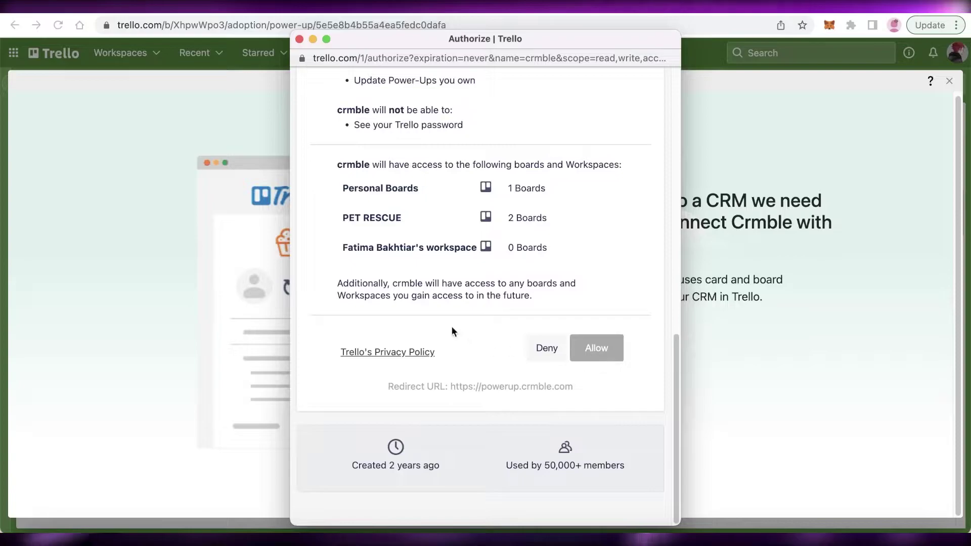
scroll(453, 329, up, 15)
scroll(457, 301, down, 15)
scroll(455, 253, up, 10)
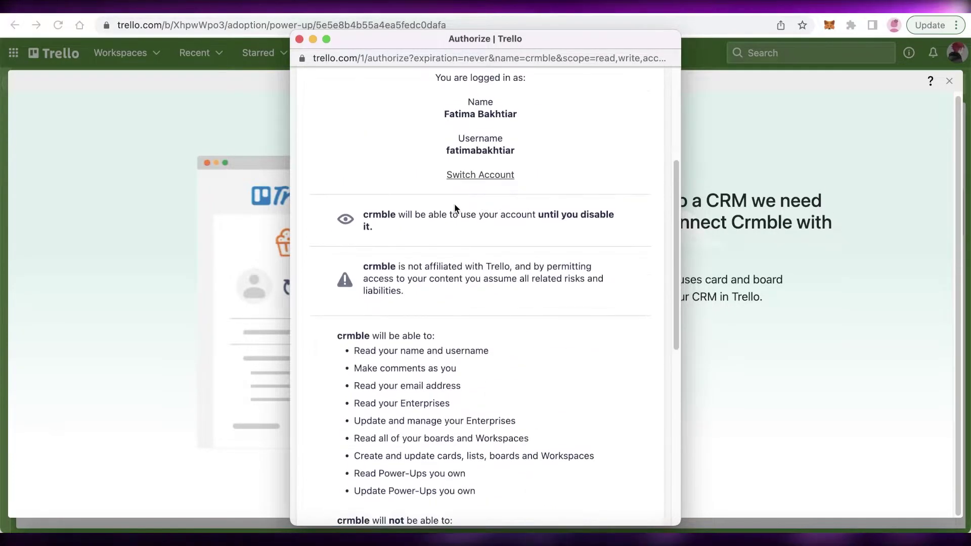
scroll(505, 212, down, 8)
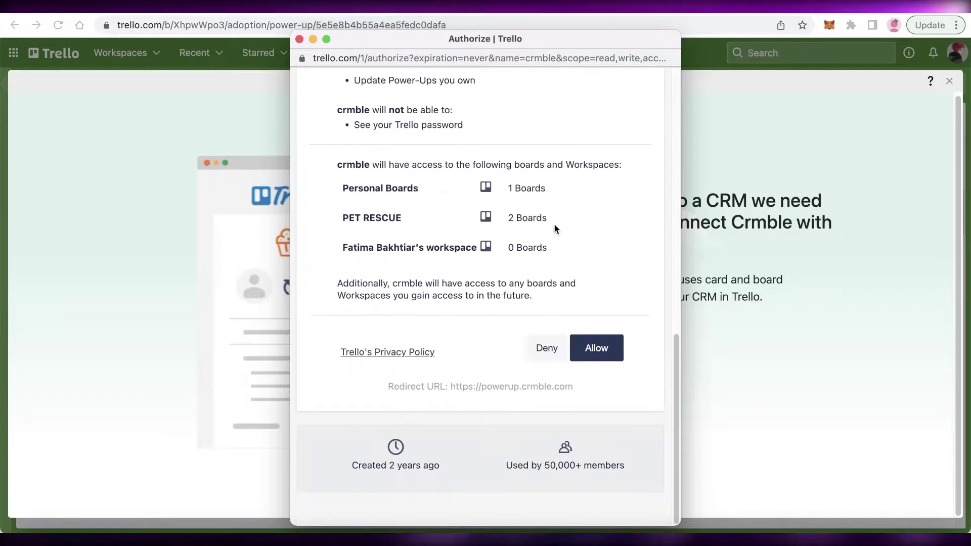
click(596, 354)
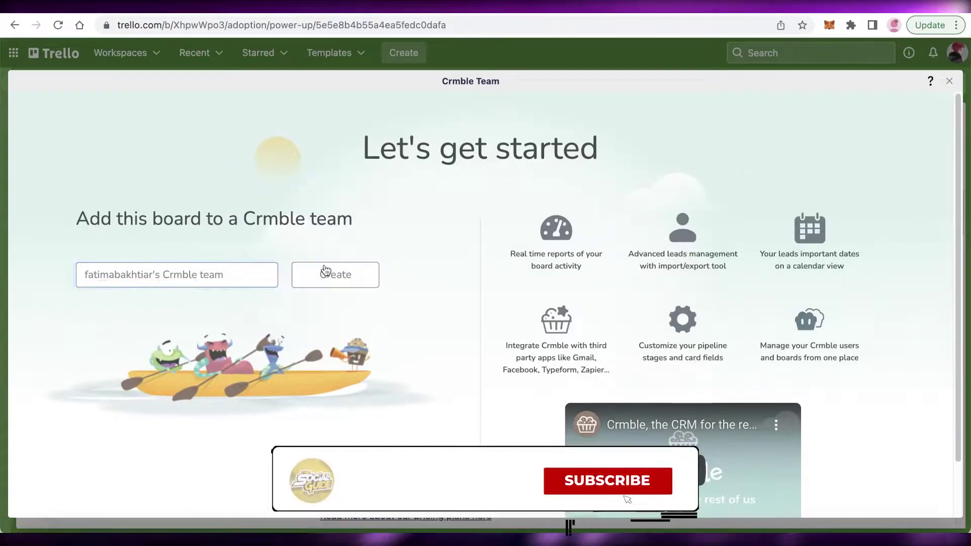
Step: Create a Crmble team for this board with the suggested name and dismiss the workflow design screen
click(324, 269)
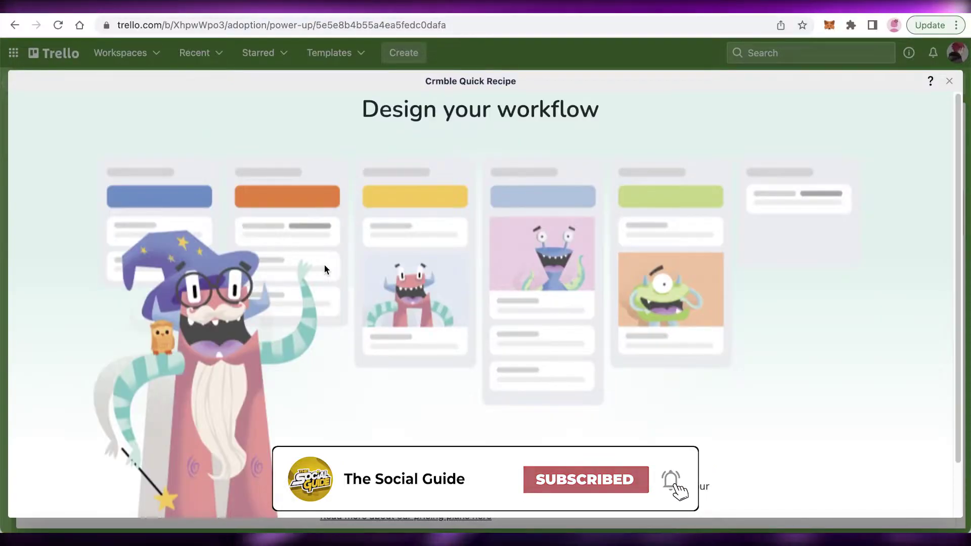
click(950, 81)
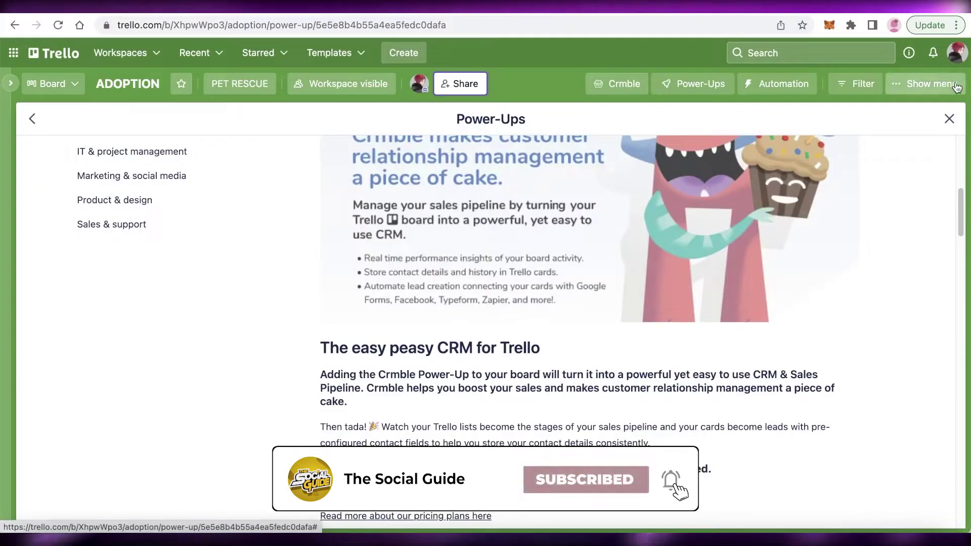
Step: Close the Power-Ups directory and open the Crmble dashboard from the ADOPTION board
click(956, 85)
click(956, 85)
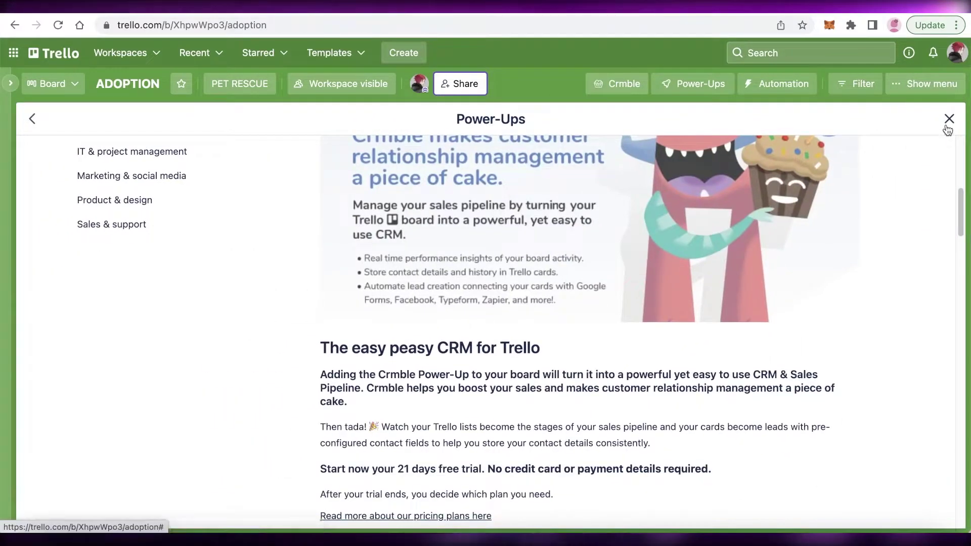
click(950, 119)
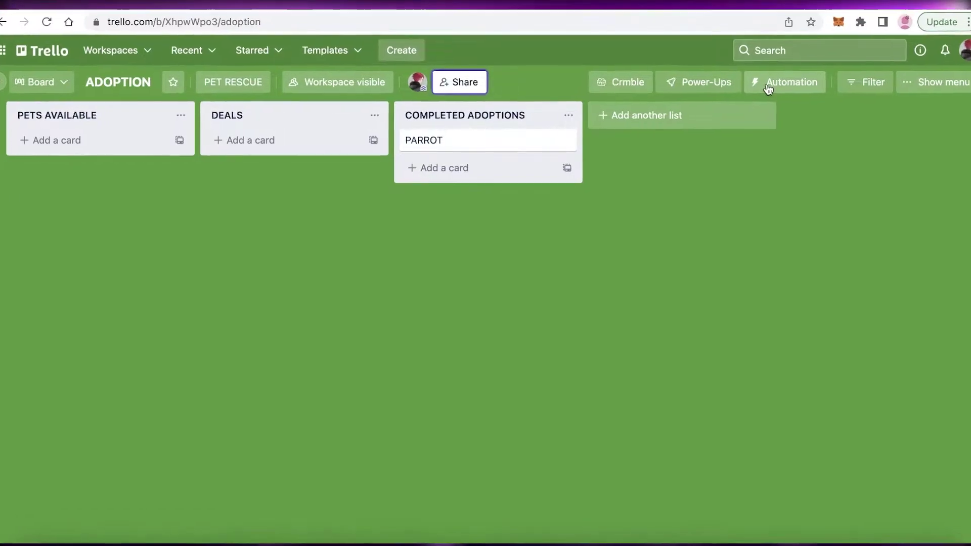
click(638, 86)
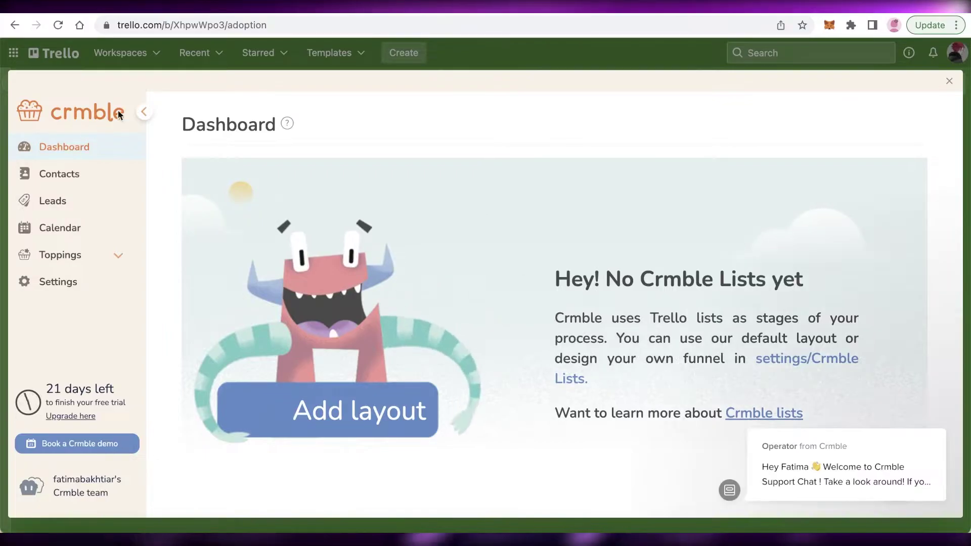
Step: Collapse the Crmble sidebar, view the Crmble Lists settings and close Crmble to return to the board
click(144, 112)
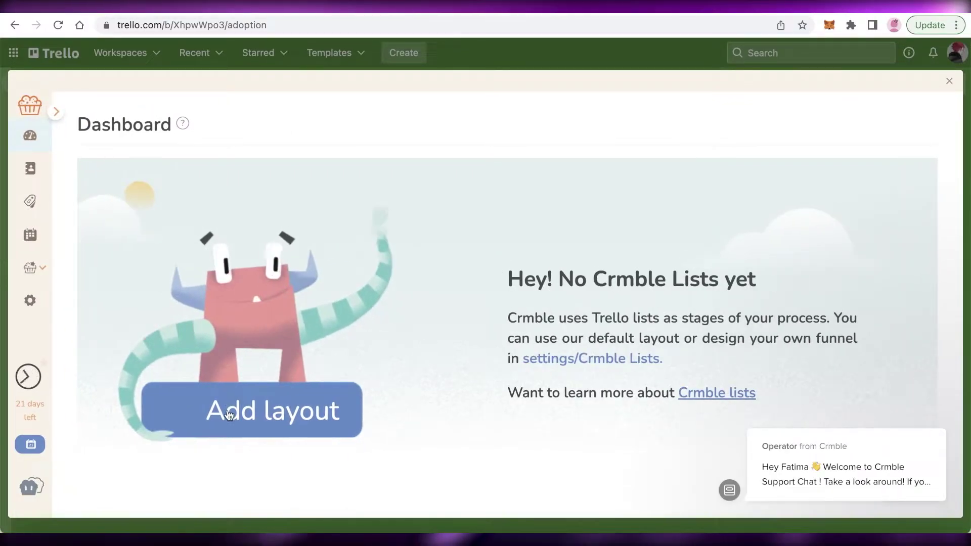
click(711, 396)
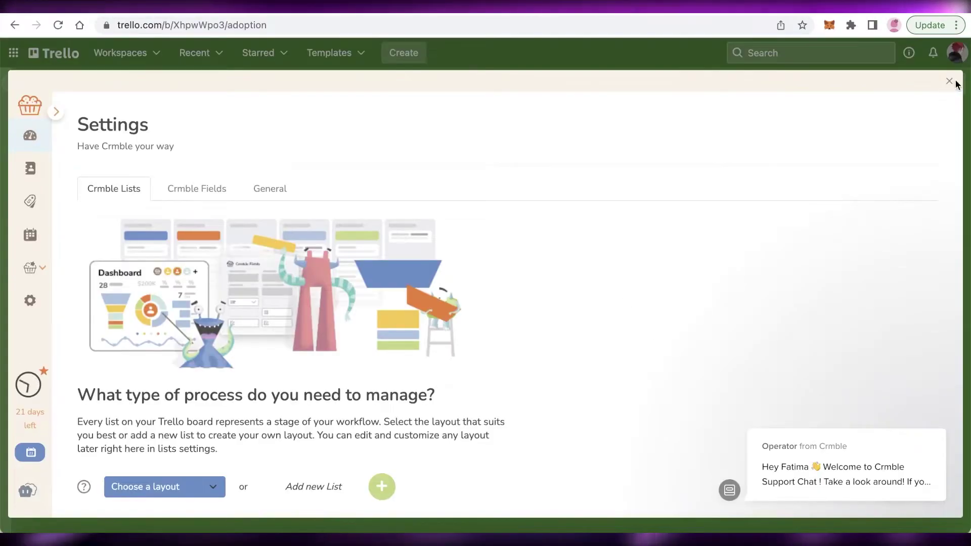
click(950, 81)
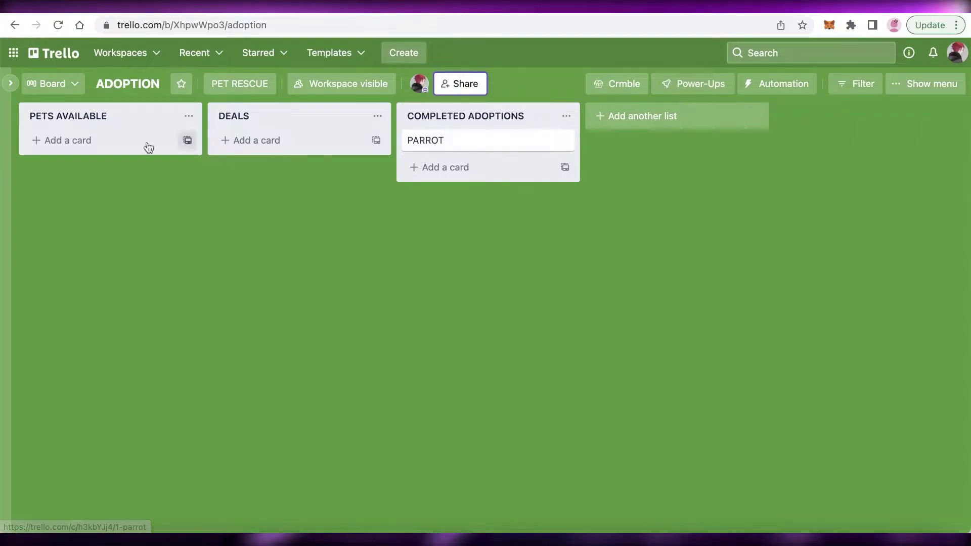
Step: Add three cards named NOVA, MANNGO and LILI to the PETS AVAILABLE list
click(67, 140)
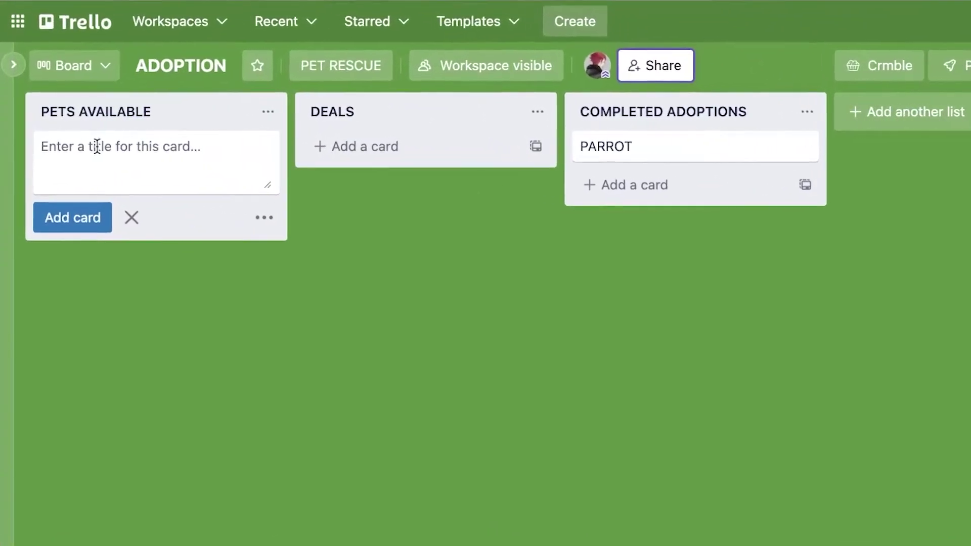
text(NOV)
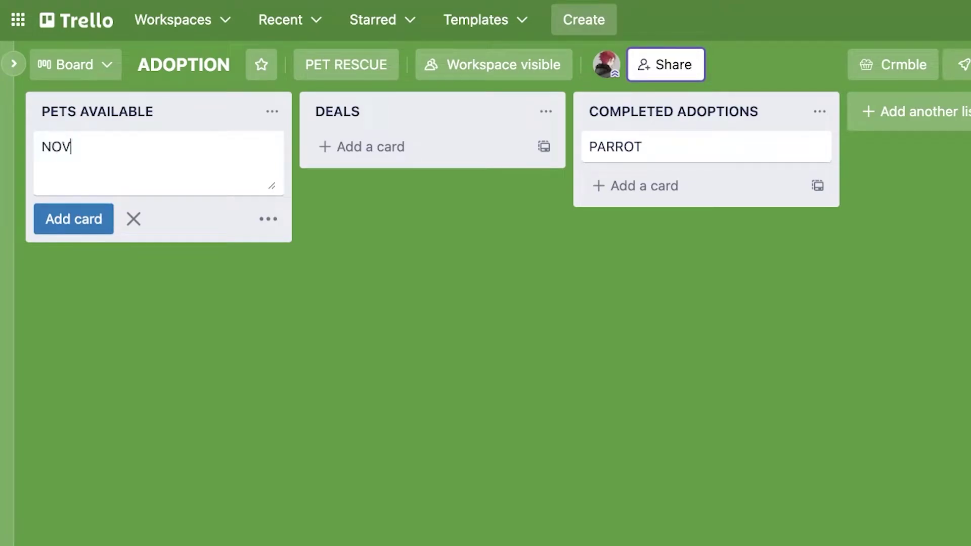
text(A)
key(Return)
text(MA)
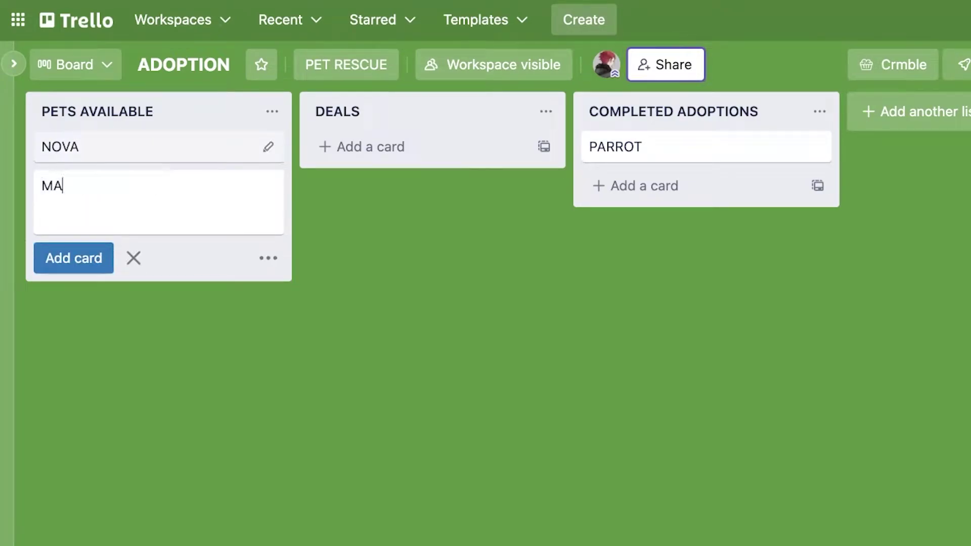
text(NNGO)
key(Return)
text(LIL)
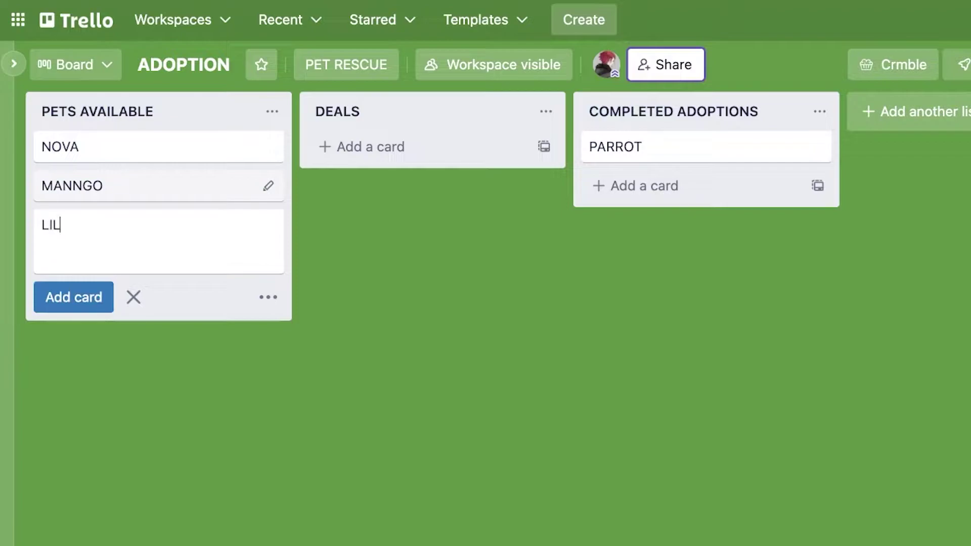
text(I)
key(Return)
click(341, 320)
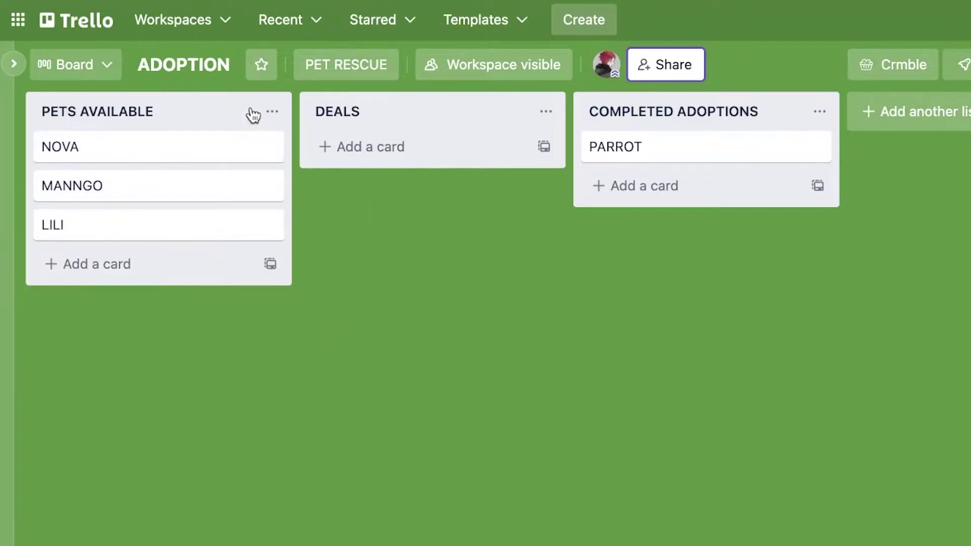
Step: Move the NOVA and MANNGO cards from PETS AVAILABLE to the DEALS list
click(272, 112)
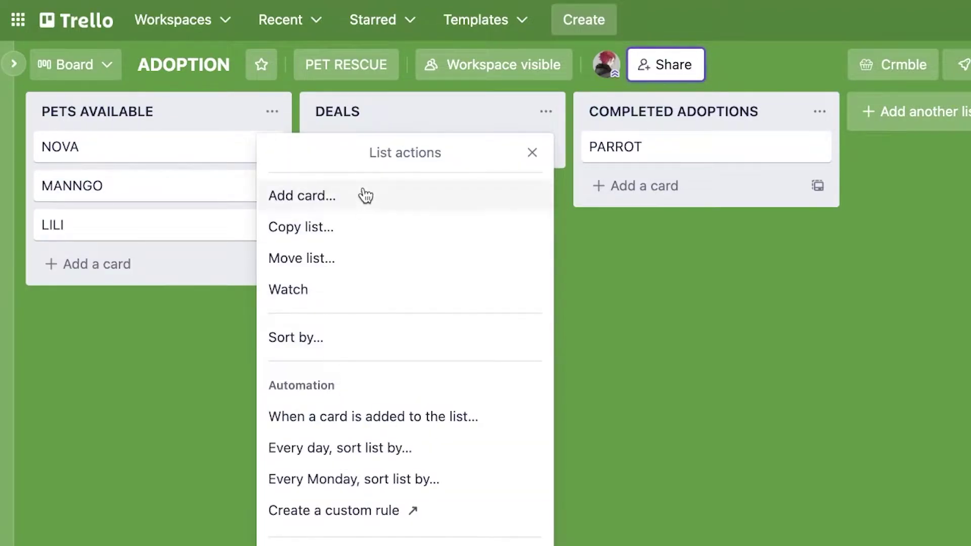
drag(144, 166, 324, 152)
drag(213, 158, 520, 173)
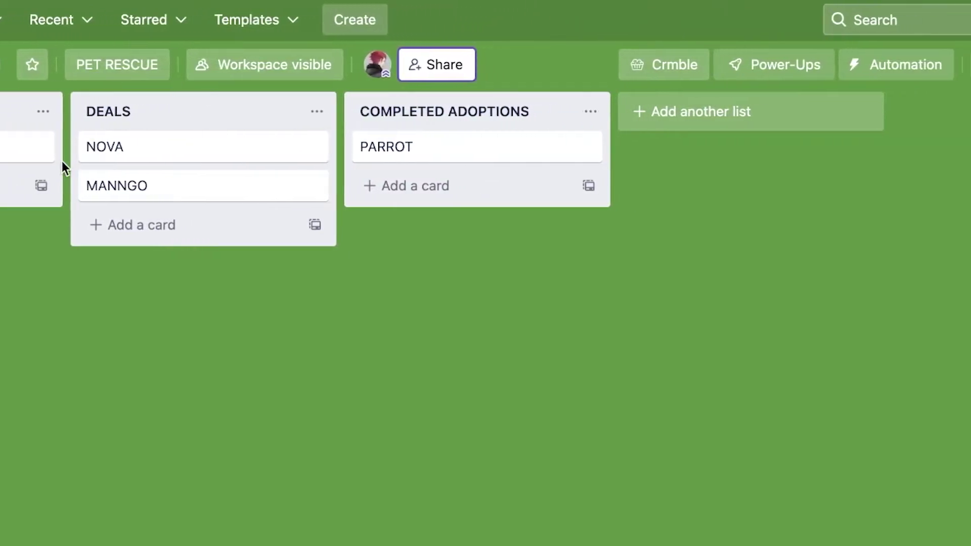
Step: Open the Power-Ups directory from the board and search it for BULK
click(786, 71)
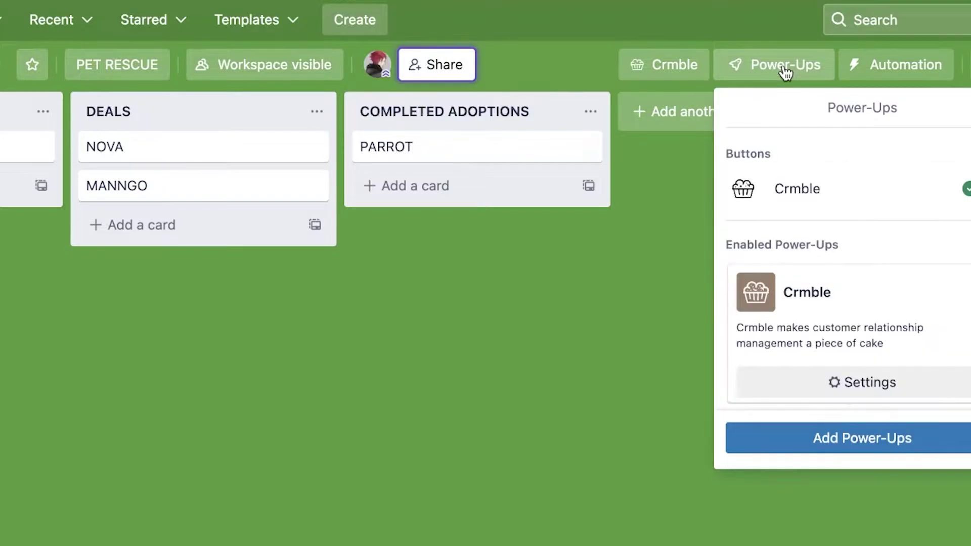
click(848, 439)
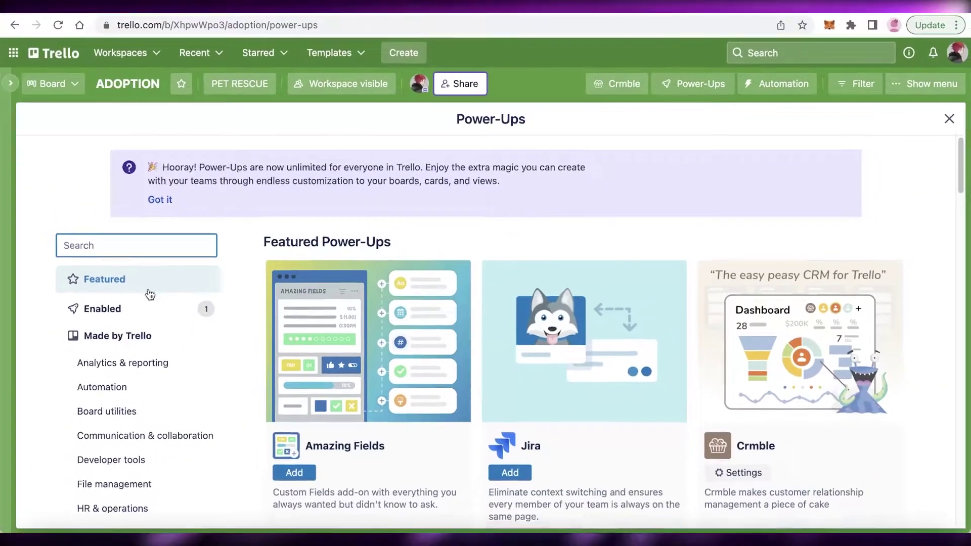
scroll(154, 195, down, 3)
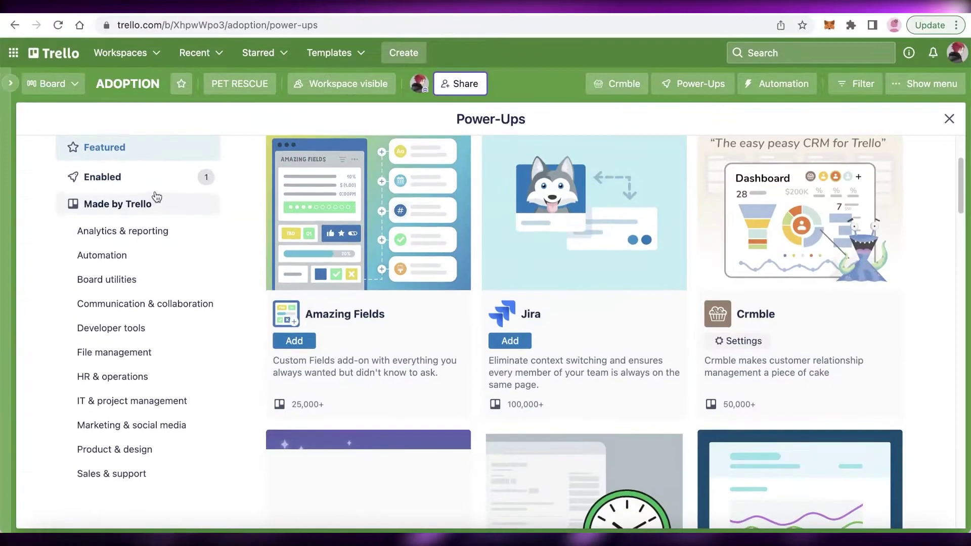
scroll(154, 195, up, 3)
text(BULK)
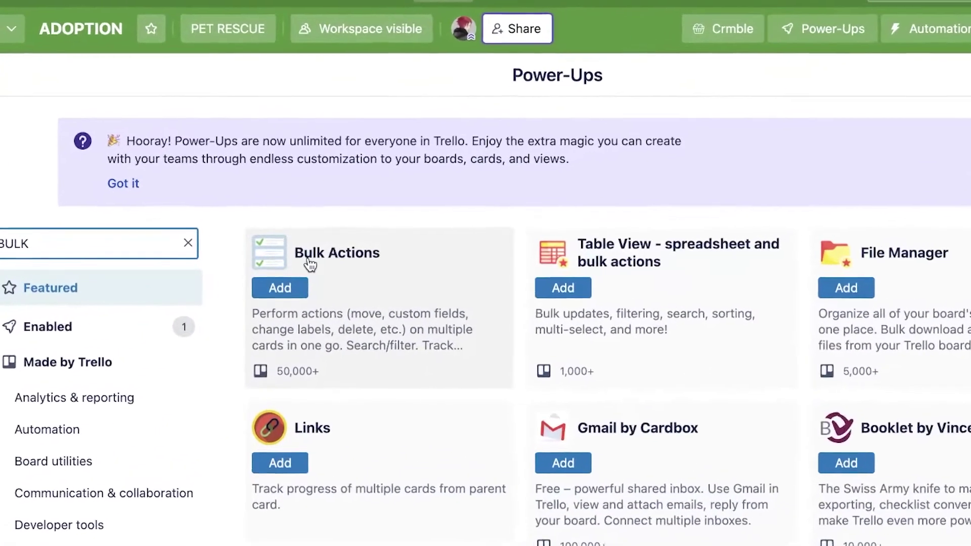
Step: Open the Bulk Actions Power-Up page, examine its description and features, and try to add it
click(306, 261)
scroll(439, 285, down, 10)
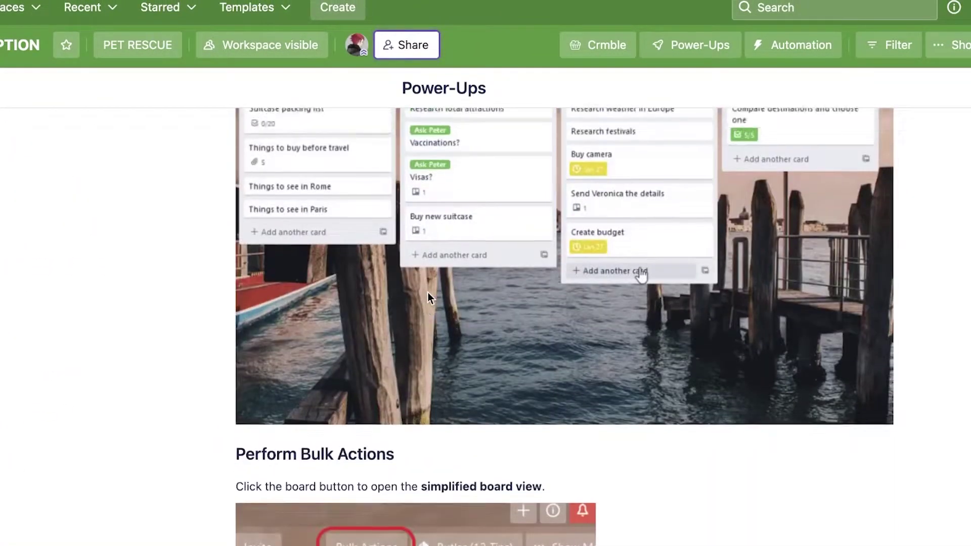
scroll(428, 296, up, 10)
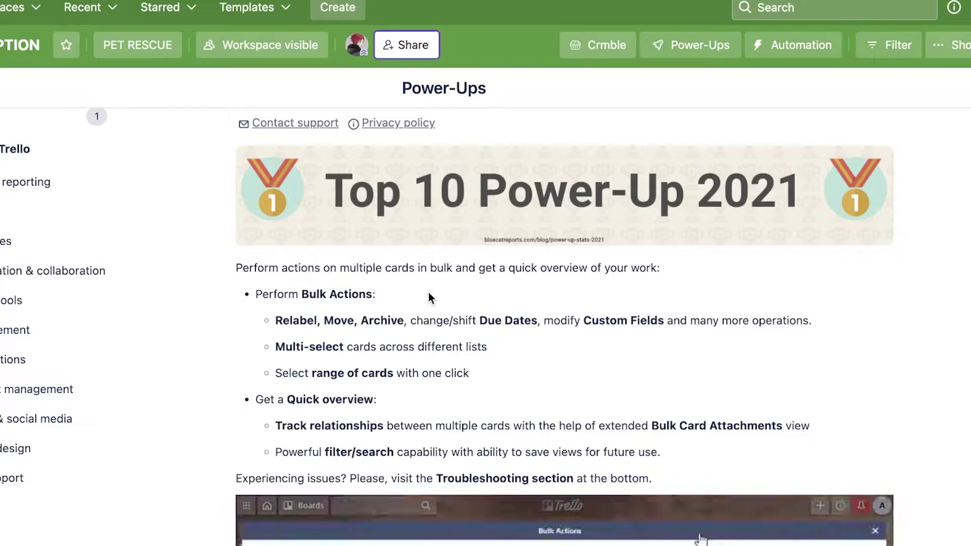
scroll(433, 287, up, 3)
scroll(376, 145, down, 10)
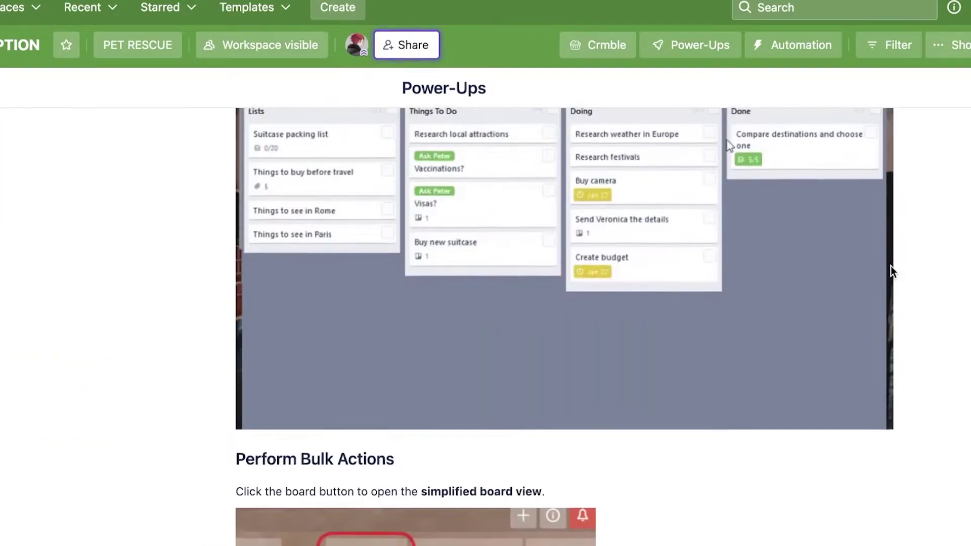
scroll(891, 266, down, 5)
scroll(885, 263, up, 4)
scroll(878, 263, up, 15)
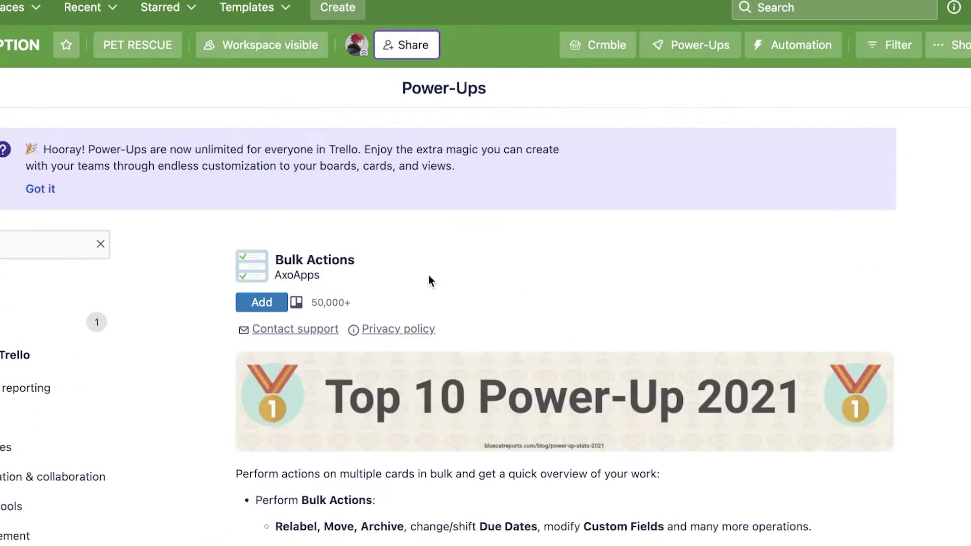
click(254, 304)
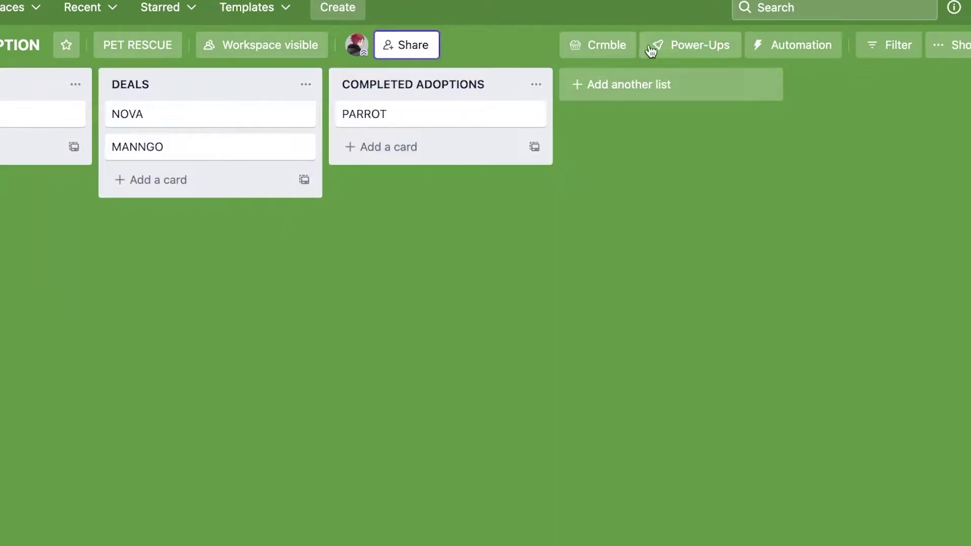
Step: Hide the Crmble button from the ADOPTION board in the Power-Ups settings
click(651, 50)
click(621, 19)
click(664, 56)
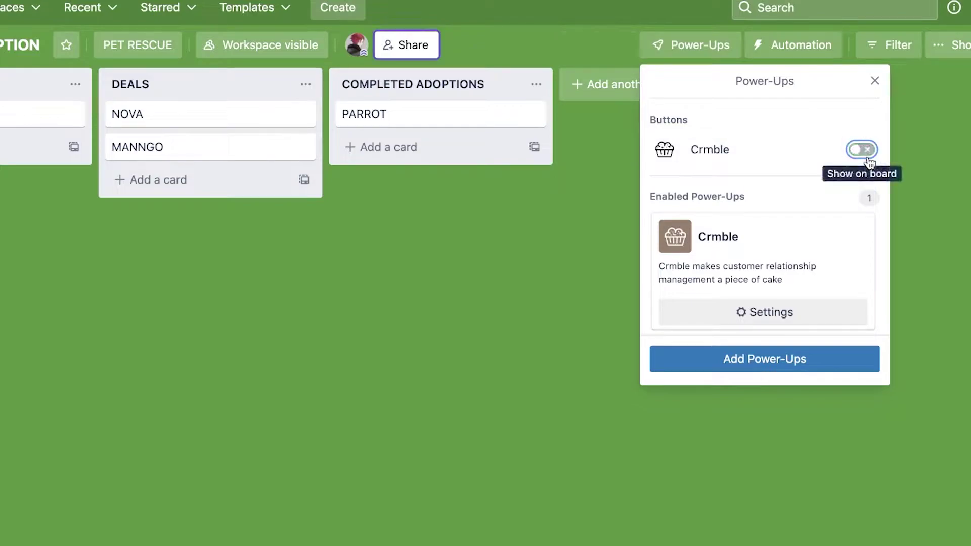
click(932, 137)
Step: Return to the Power-Ups directory, search for bulk and open the Bulk Actions Power-Up page
click(702, 46)
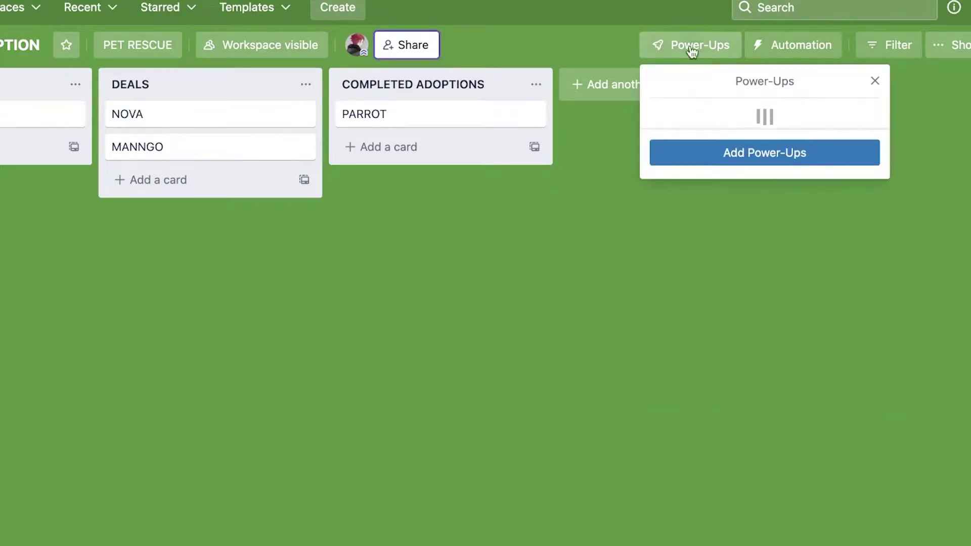
click(774, 357)
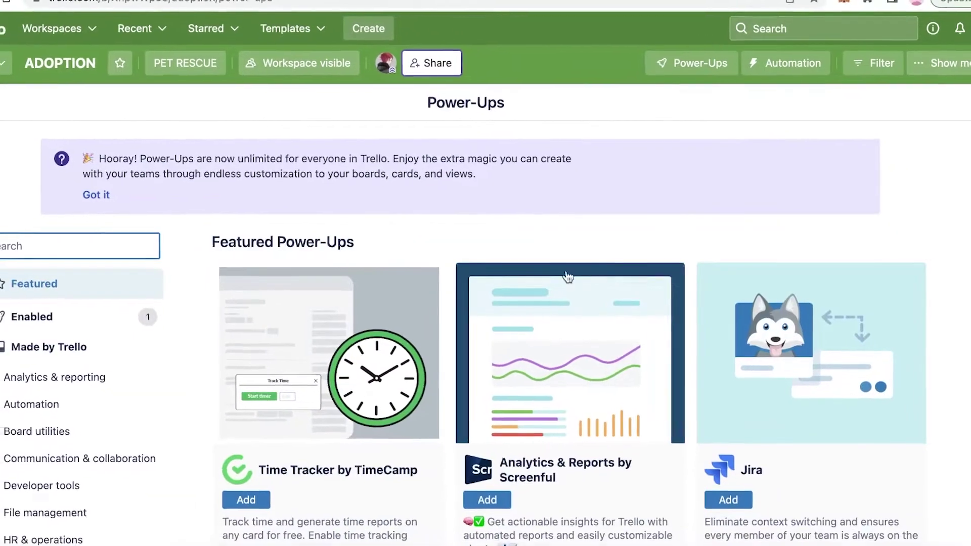
scroll(455, 355, down, 3)
scroll(392, 369, up, 3)
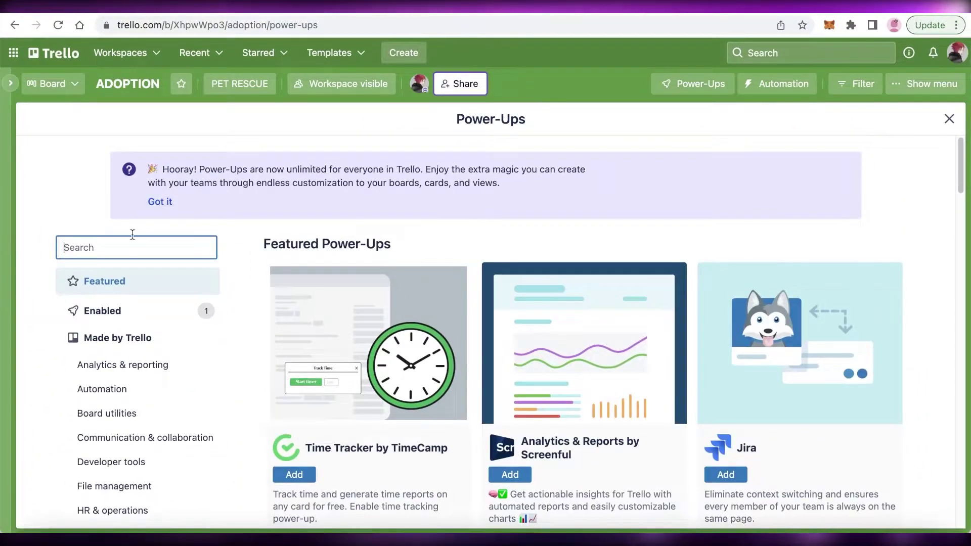
text(bulk)
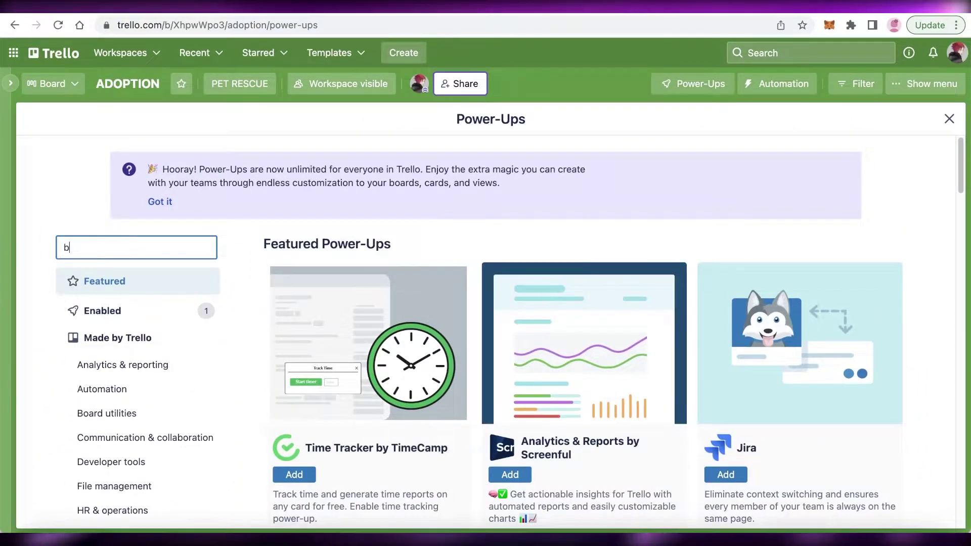
click(258, 268)
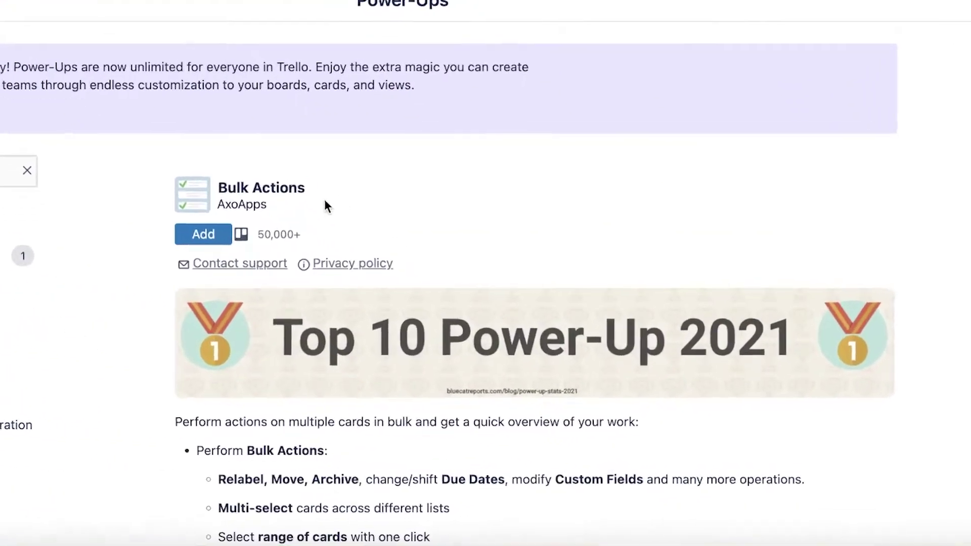
Step: Add Bulk Actions to the ADOPTION board, accepting the access it requests, and dismiss its introduction
click(210, 234)
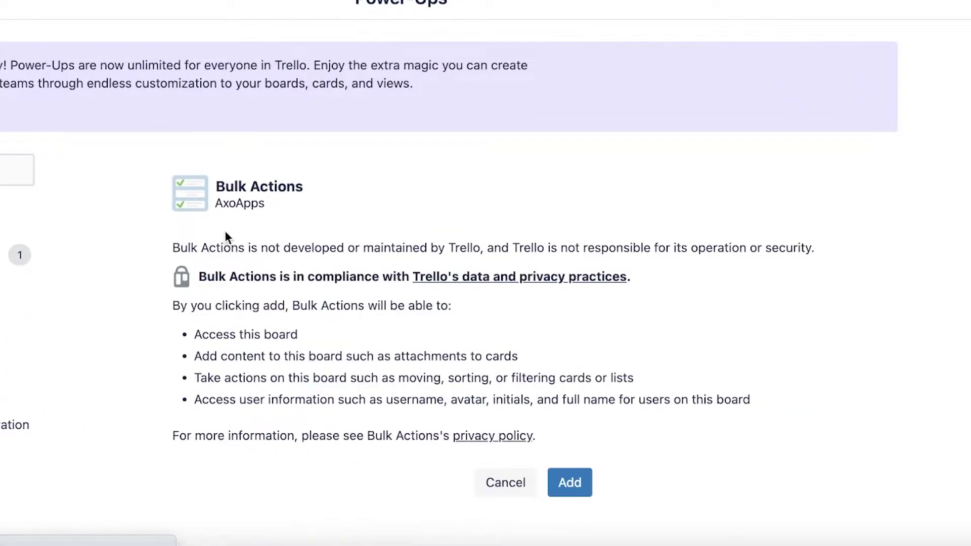
click(577, 489)
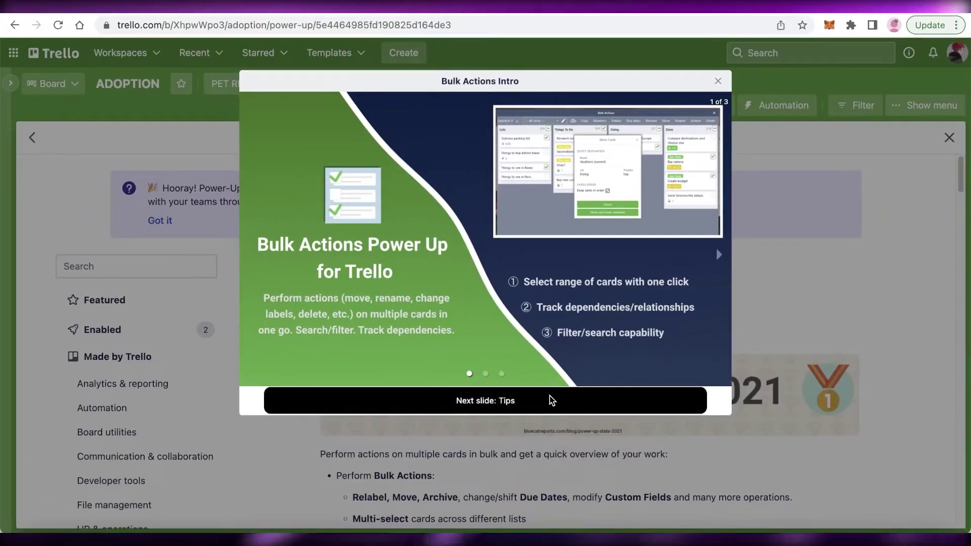
double_click(551, 399)
click(719, 83)
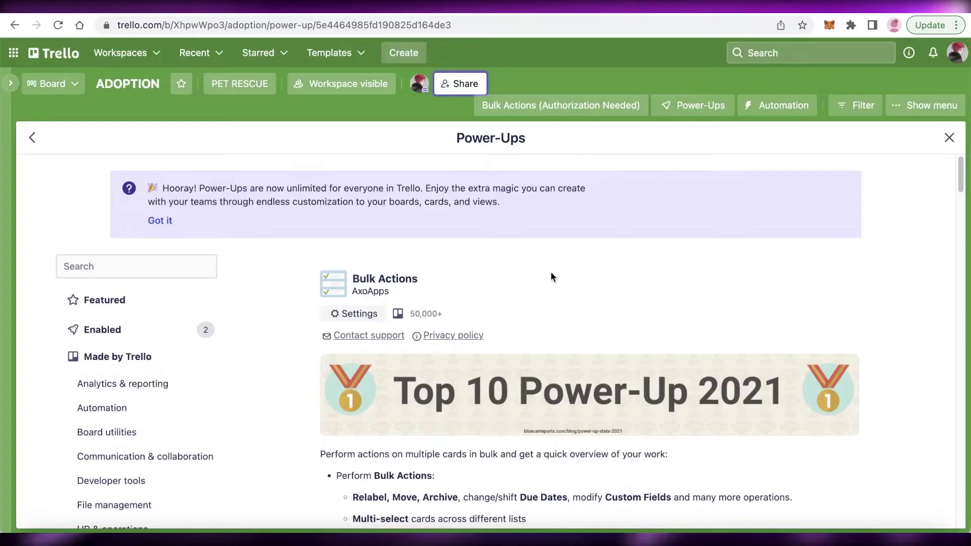
Step: Authorize Bulk Actions for the Trello account, reviewing the requested permissions and allowing access
scroll(554, 271, down, 10)
scroll(505, 293, up, 10)
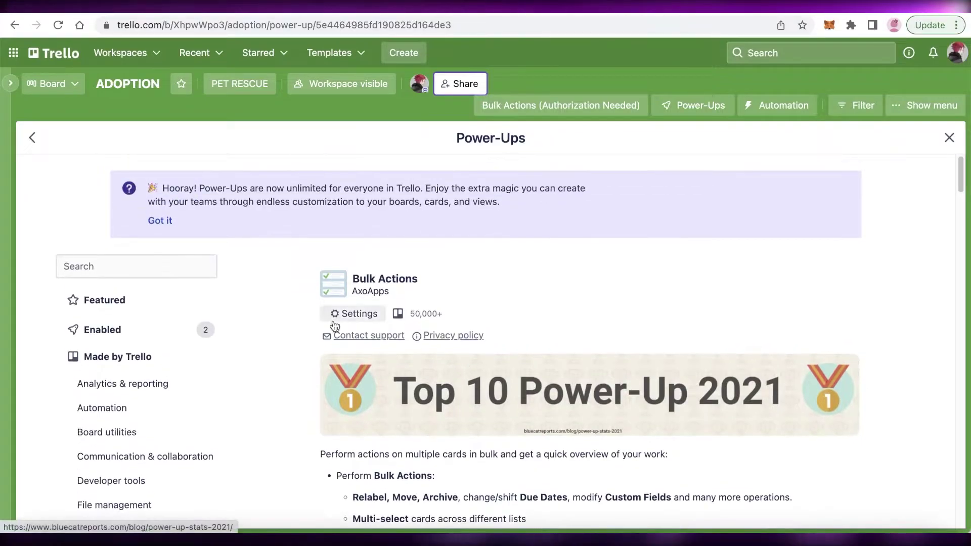
click(348, 315)
click(582, 106)
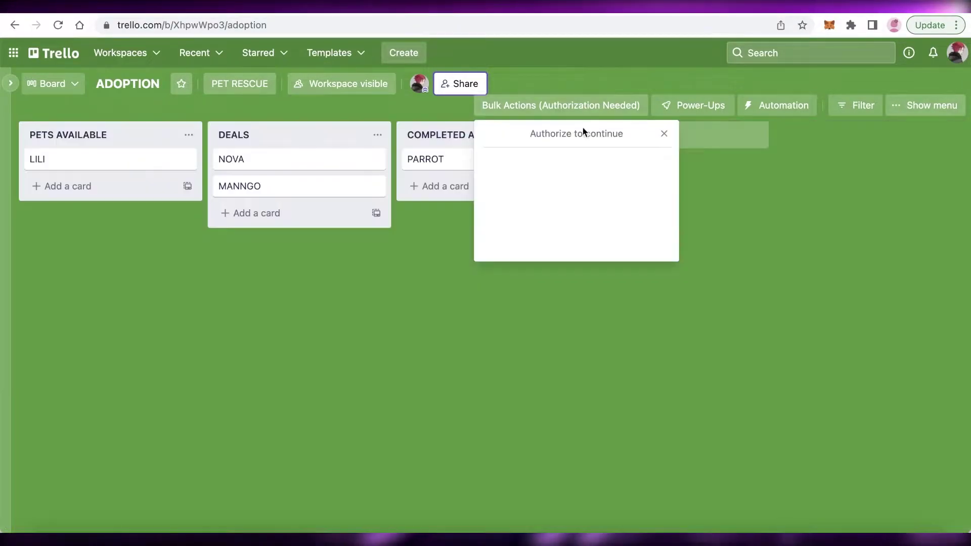
click(550, 208)
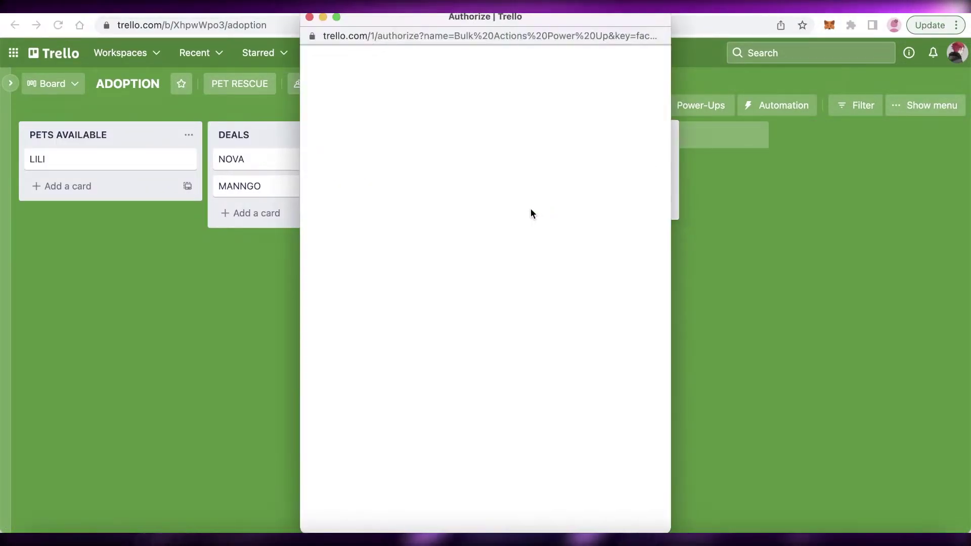
scroll(529, 279, down, 10)
scroll(529, 275, down, 1)
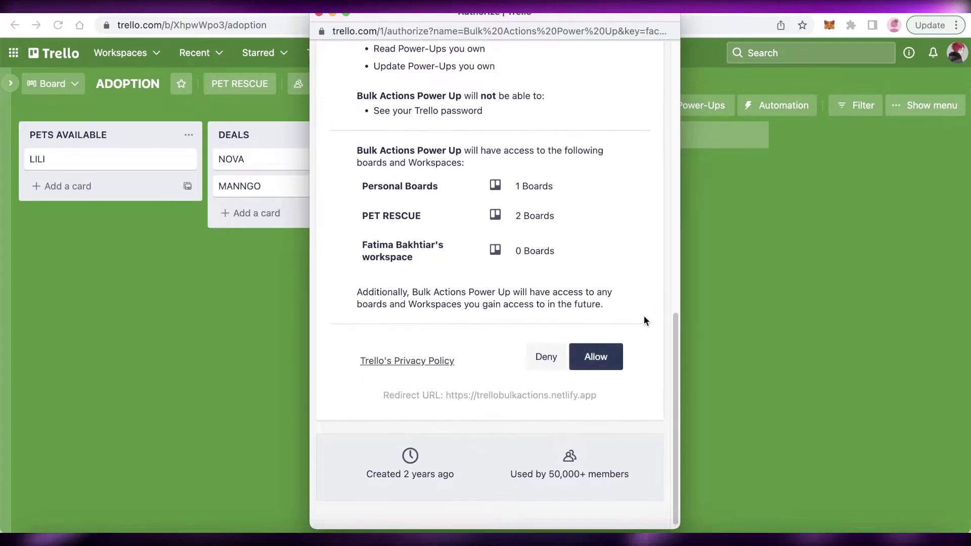
scroll(645, 319, up, 3)
scroll(644, 320, up, 3)
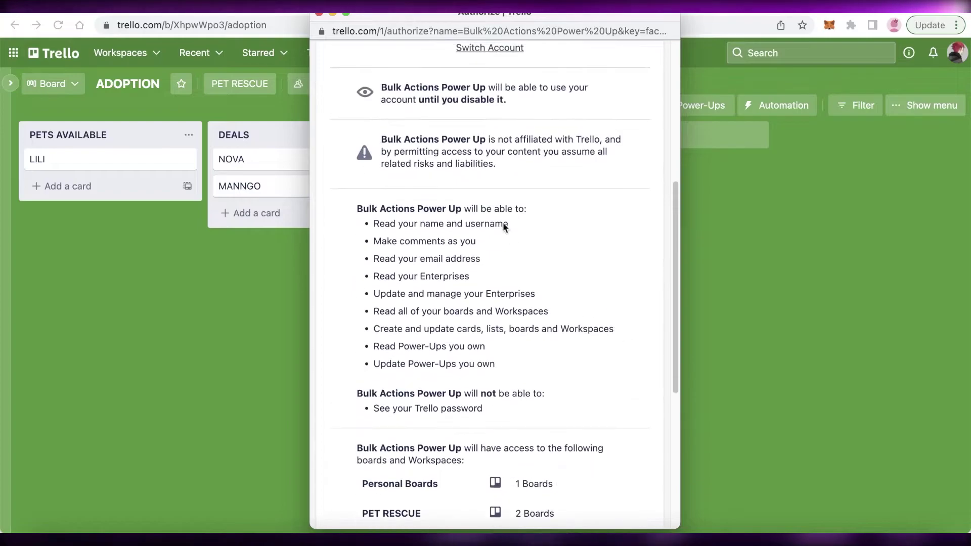
scroll(509, 223, down, 5)
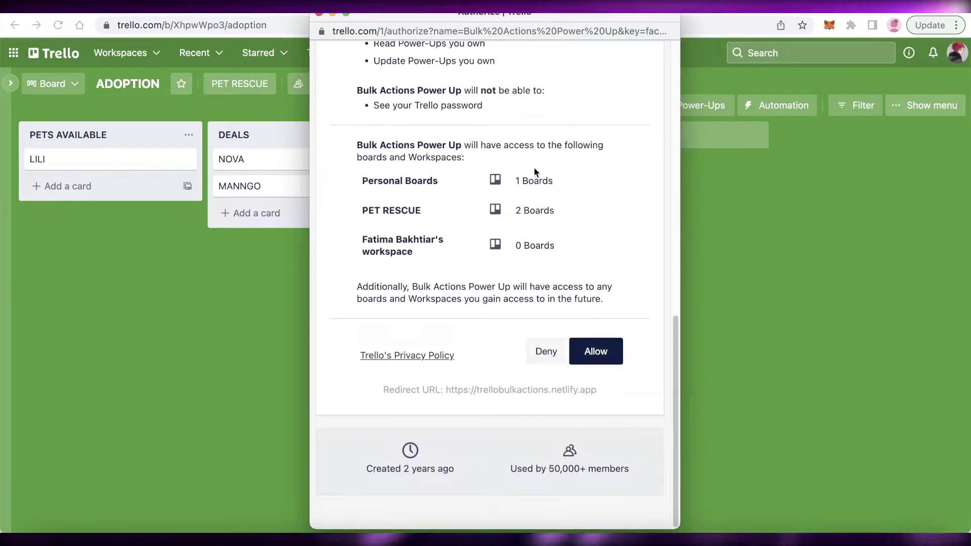
click(603, 354)
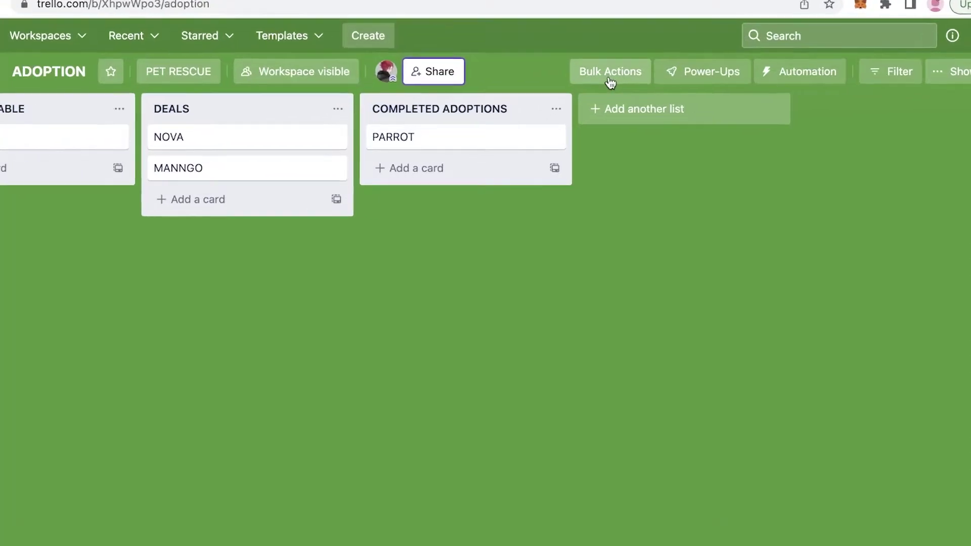
Step: Open Bulk Actions and create its account, accepting the e-mail association, the Privacy Policy and the Terms of Use
click(610, 77)
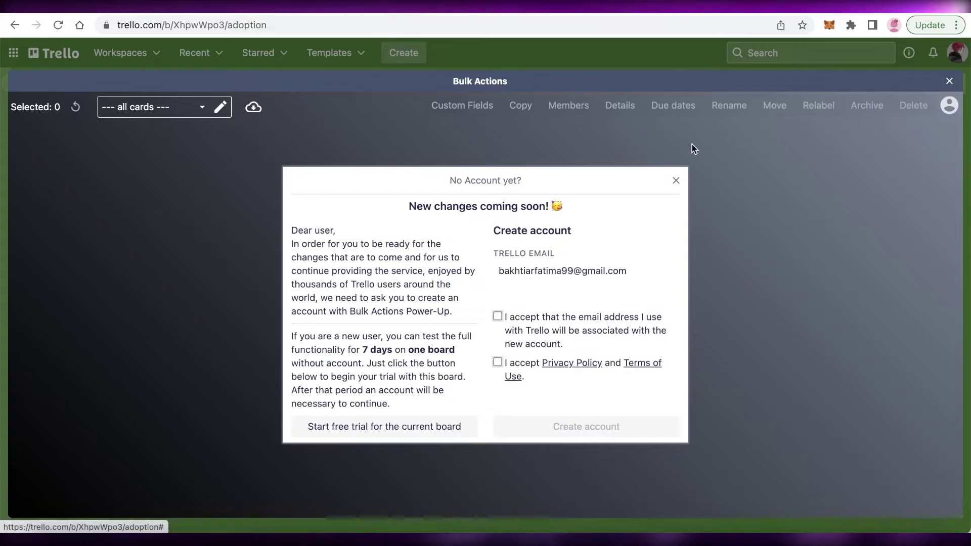
click(500, 317)
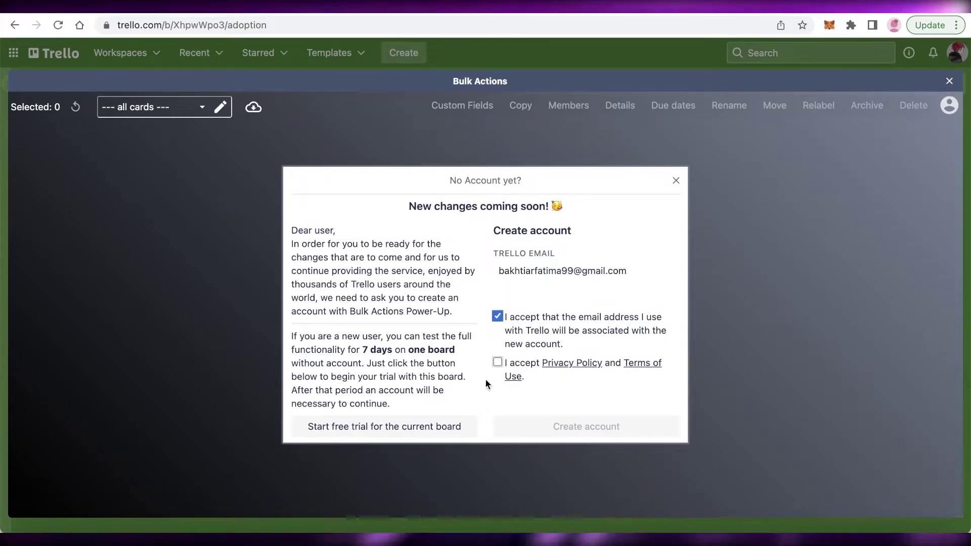
click(498, 362)
click(581, 427)
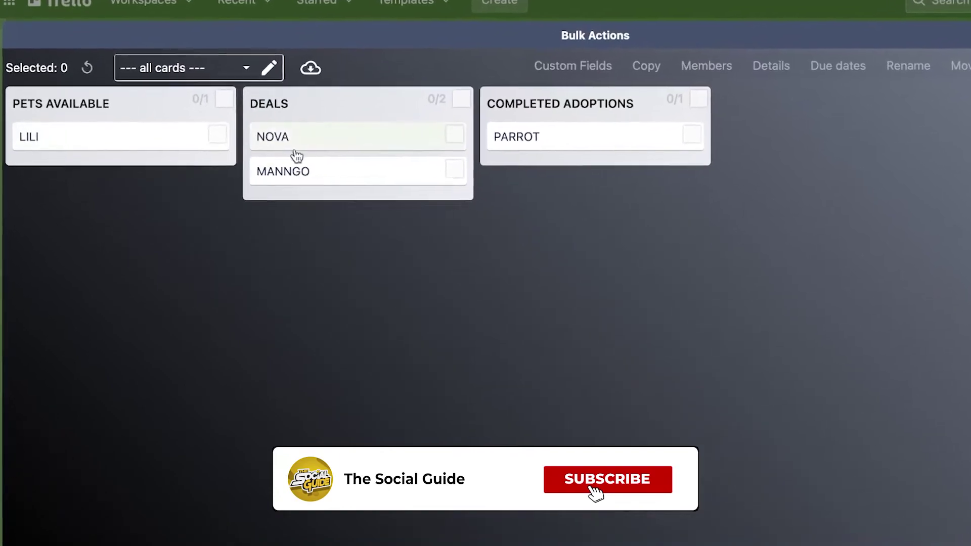
Step: Select the NOVA and MANNGO cards in the DEALS list for bulk actions
click(455, 134)
click(455, 169)
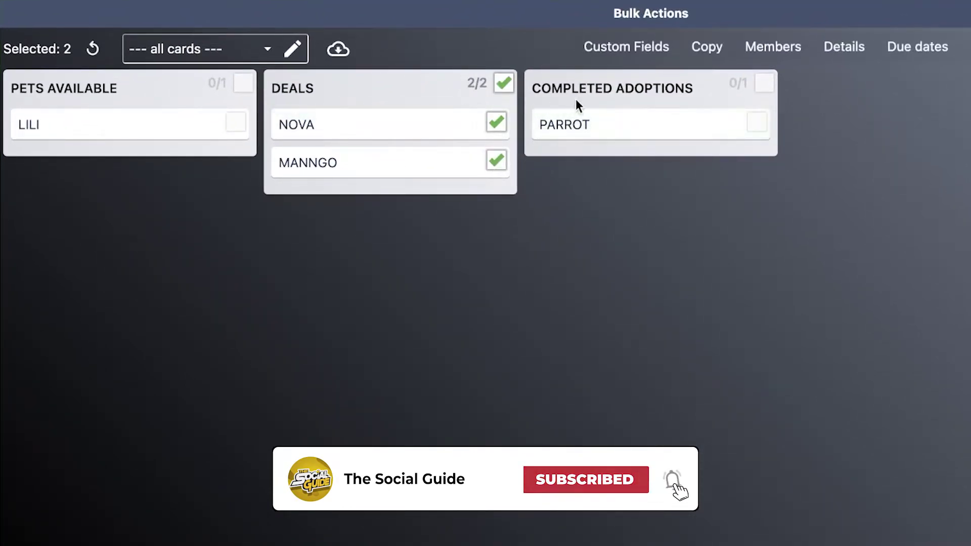
drag(447, 89, 705, 119)
click(394, 250)
Step: View the filter options in the View Editor for all cards and dismiss it without saving a view
click(231, 59)
click(304, 51)
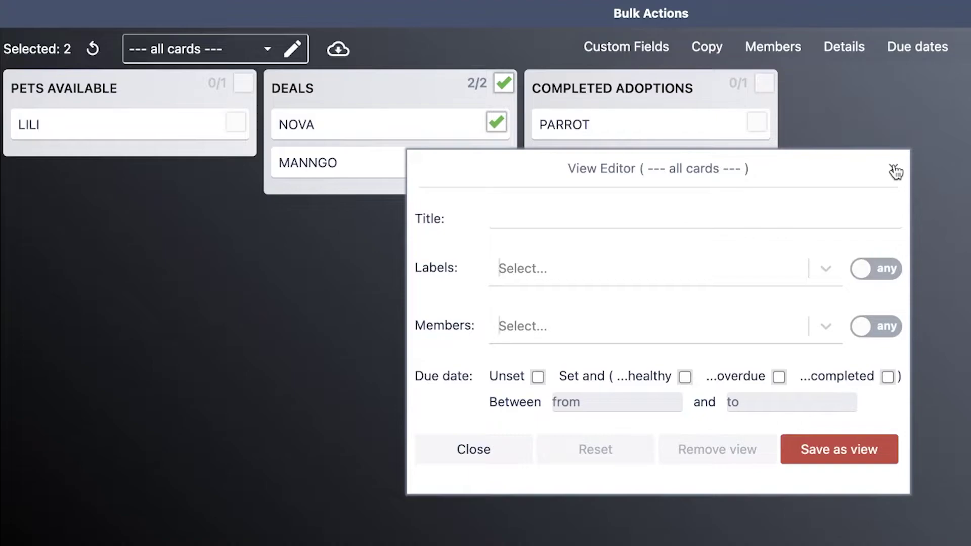
triple_click(658, 168)
key(Escape)
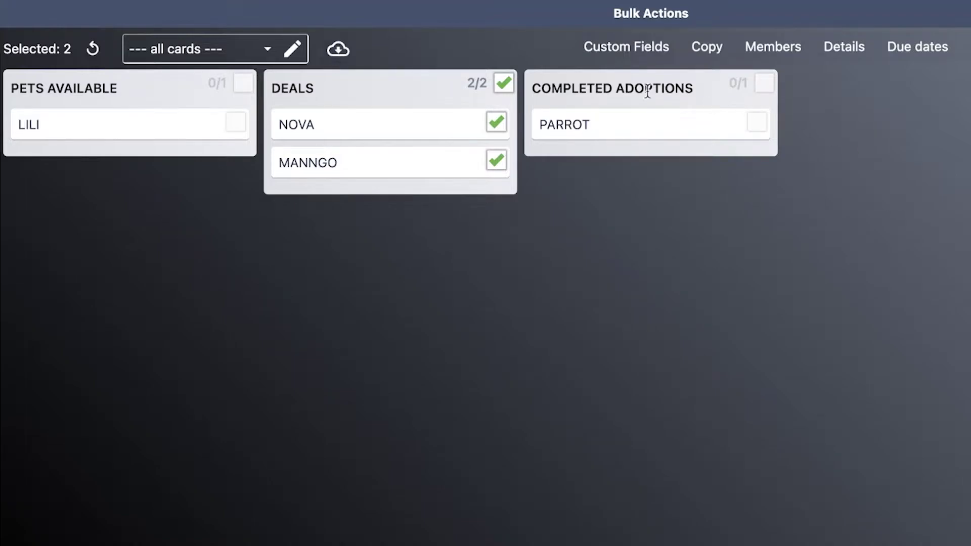
Step: Check the bulk custom field and member options for the selected cards, dismissing both without applying changes
click(641, 48)
click(886, 150)
click(769, 51)
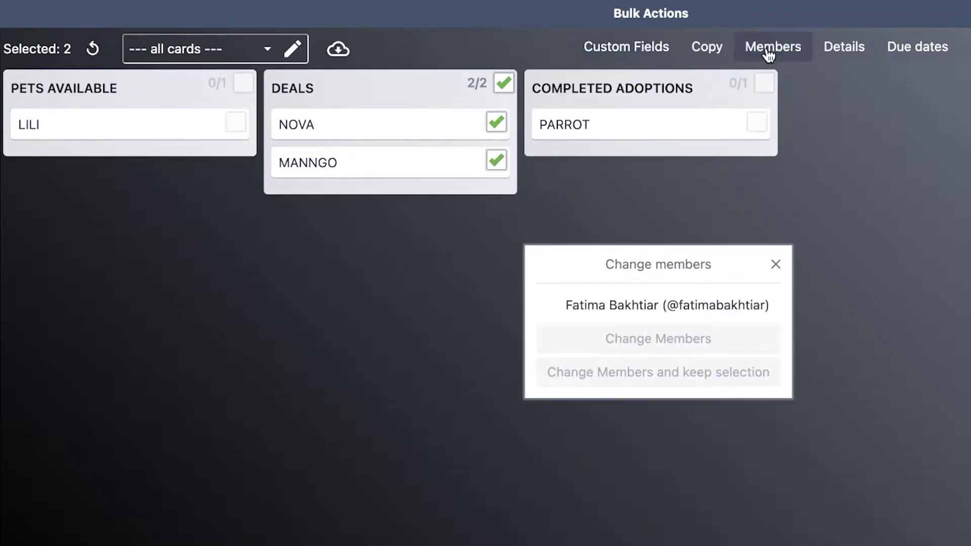
click(791, 264)
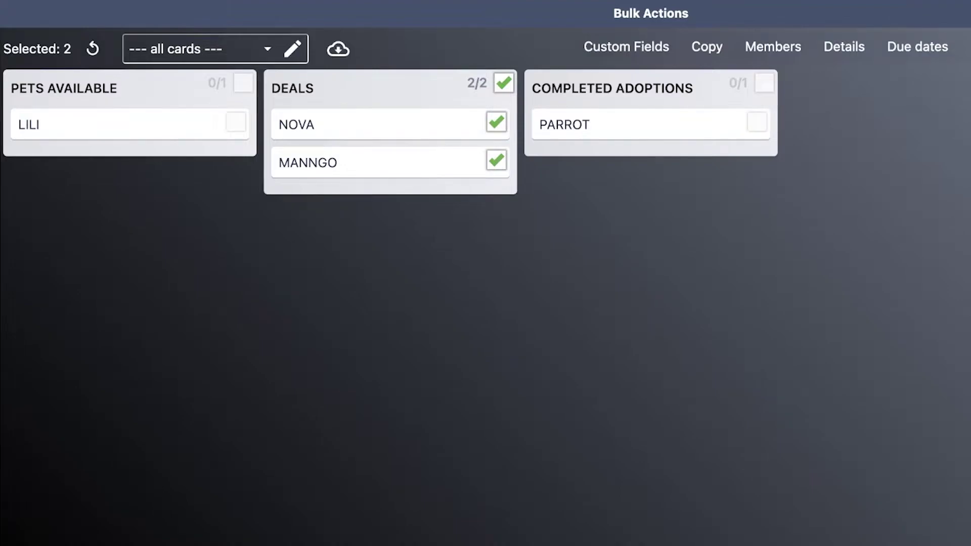
Step: Close Bulk Actions and look over the alternative views offered for the ADOPTION board
click(967, 14)
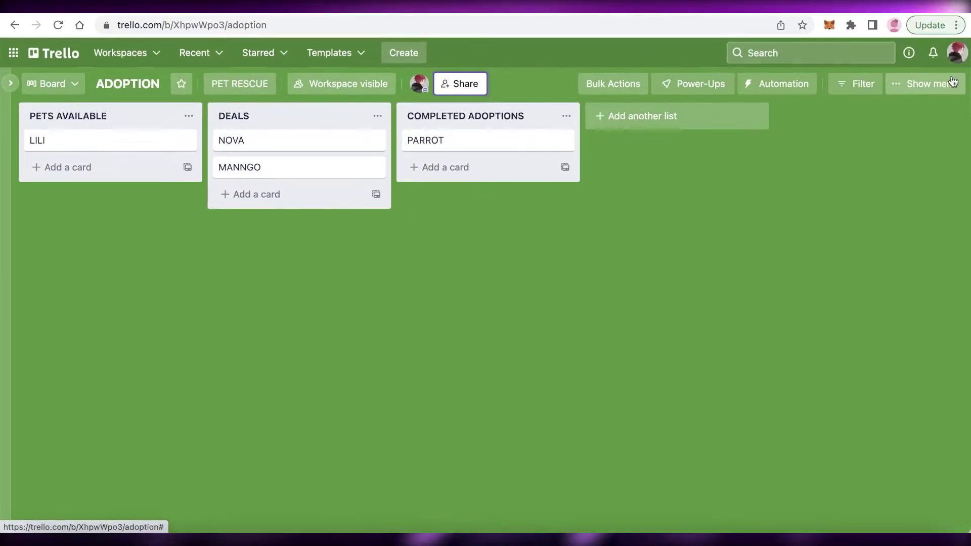
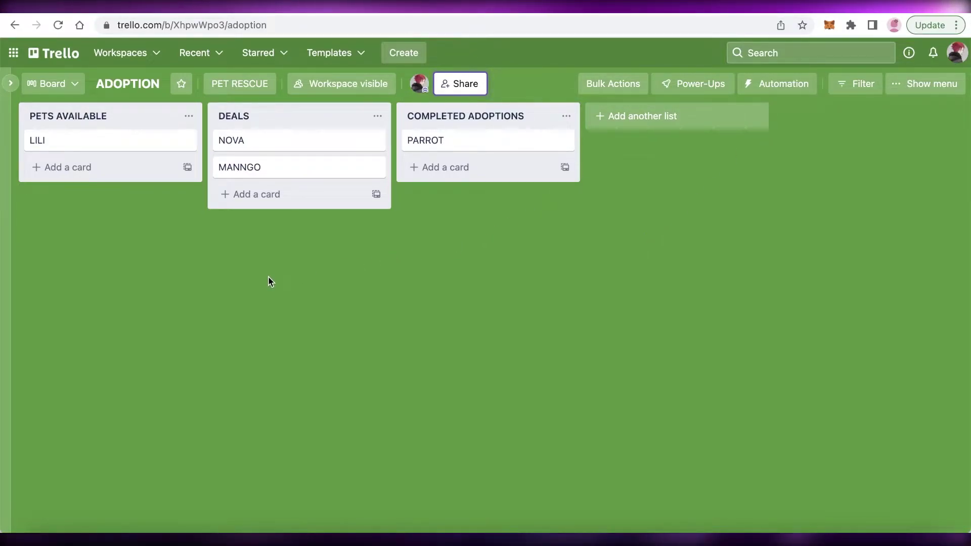
click(68, 89)
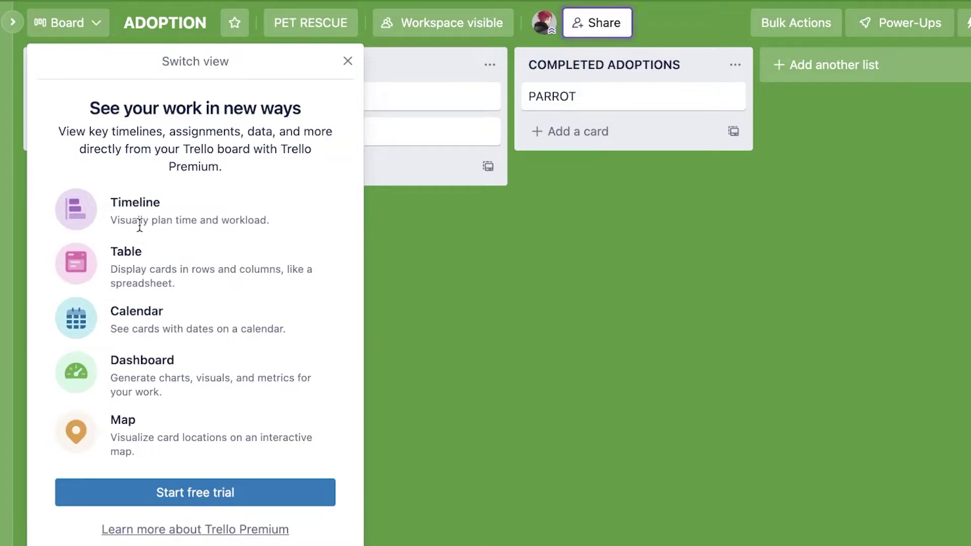
click(347, 61)
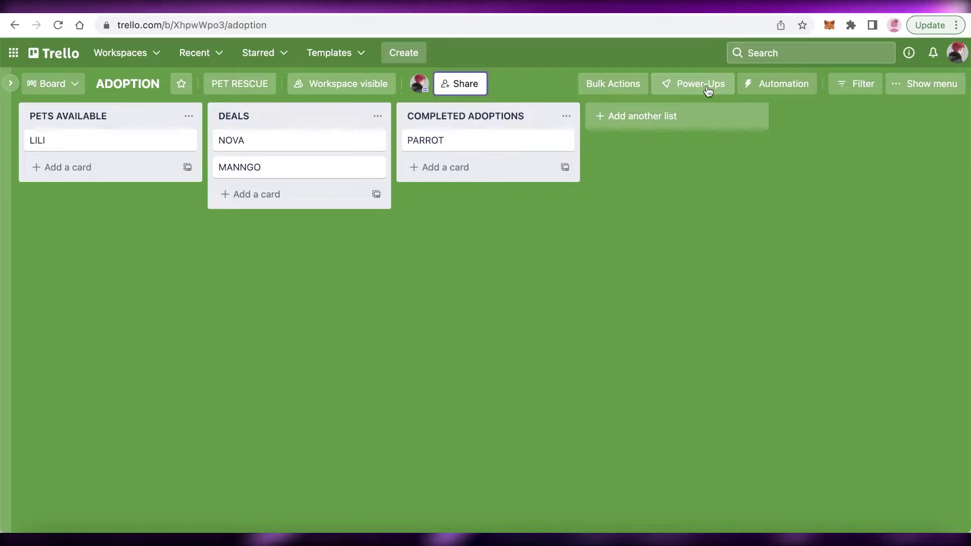
Step: Open the Power-Ups directory, search for calend and open the Calendar Power-Up page
click(709, 90)
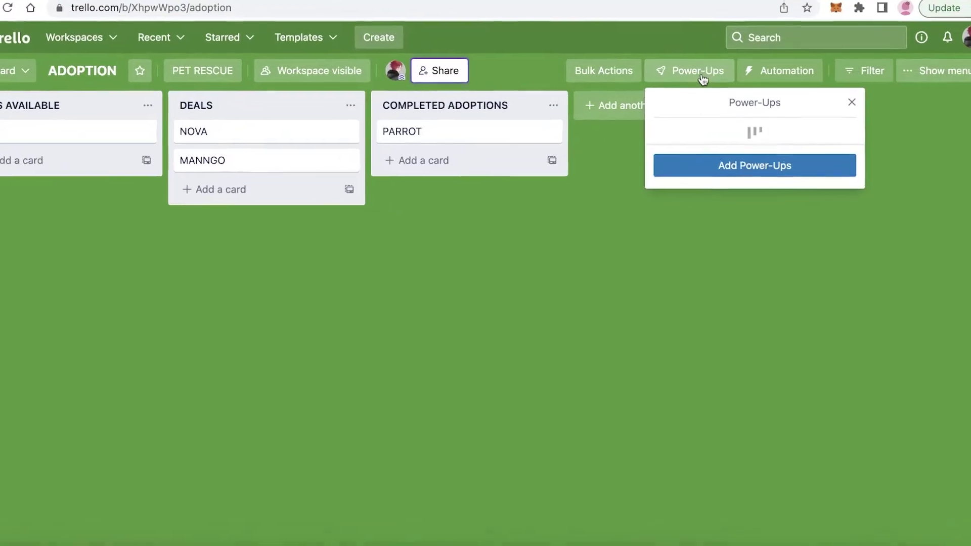
click(749, 168)
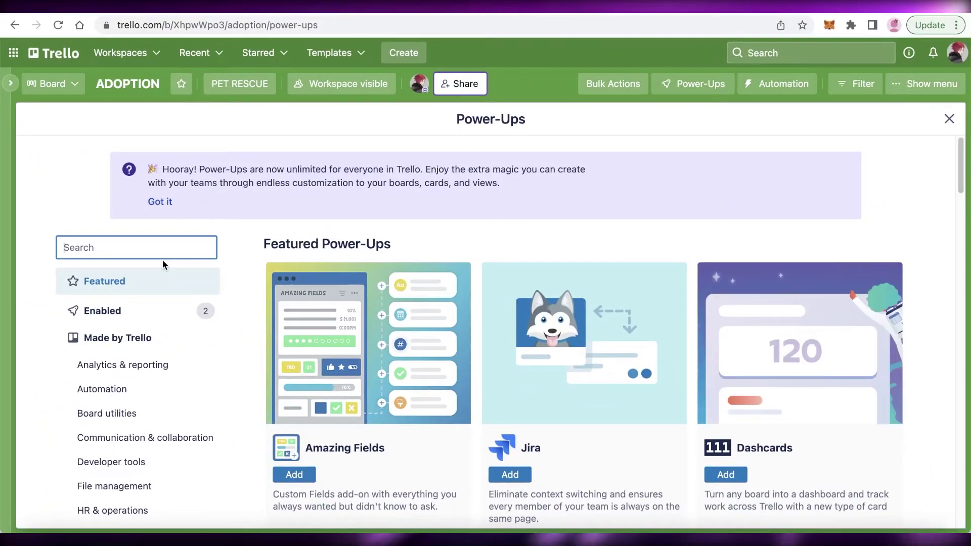
text(calender)
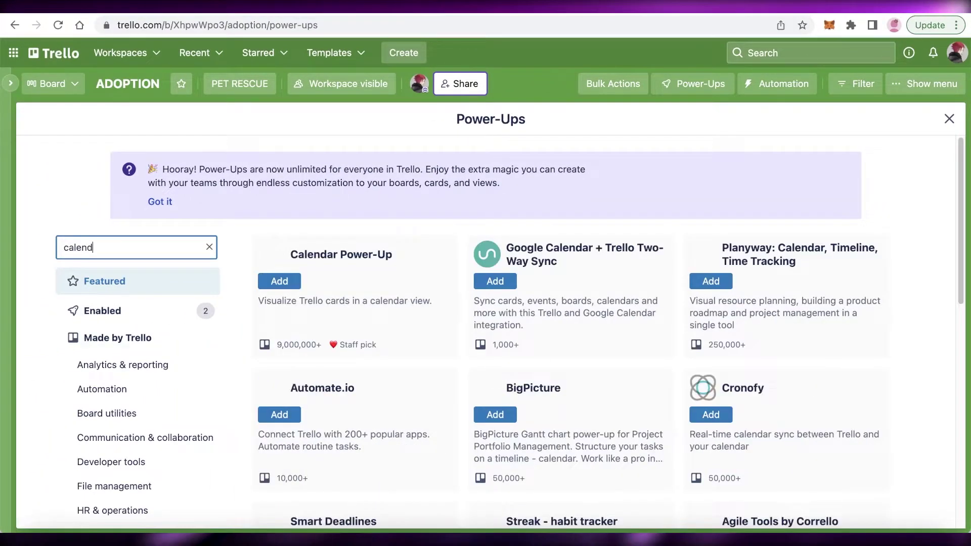
key(BackSpace)
key(BackSpace)
key(BackSpace)
key(BackSpace)
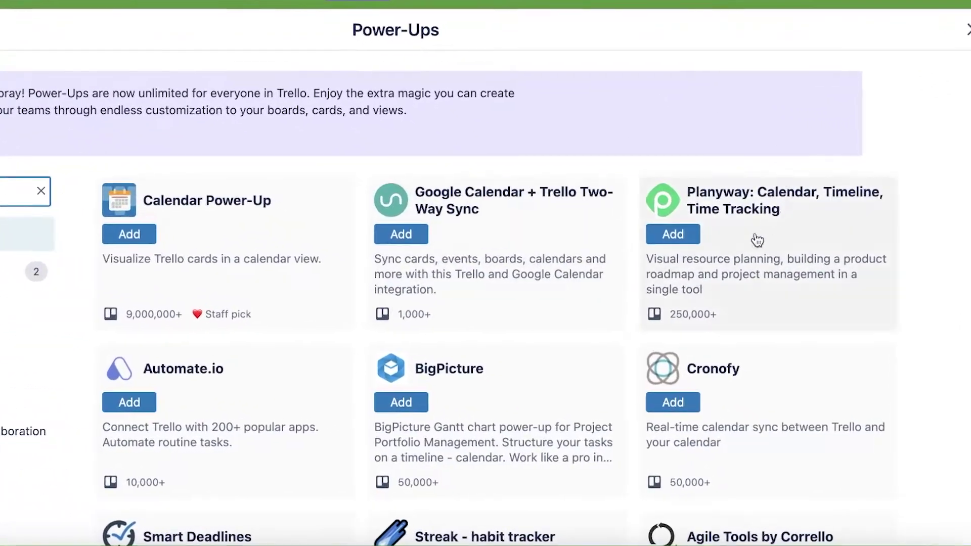
scroll(816, 279, down, 5)
scroll(805, 232, up, 5)
click(181, 202)
Step: Review the Calendar Power-Up description and add the Power-Up to the ADOPTION board
scroll(338, 257, down, 1)
scroll(337, 257, up, 1)
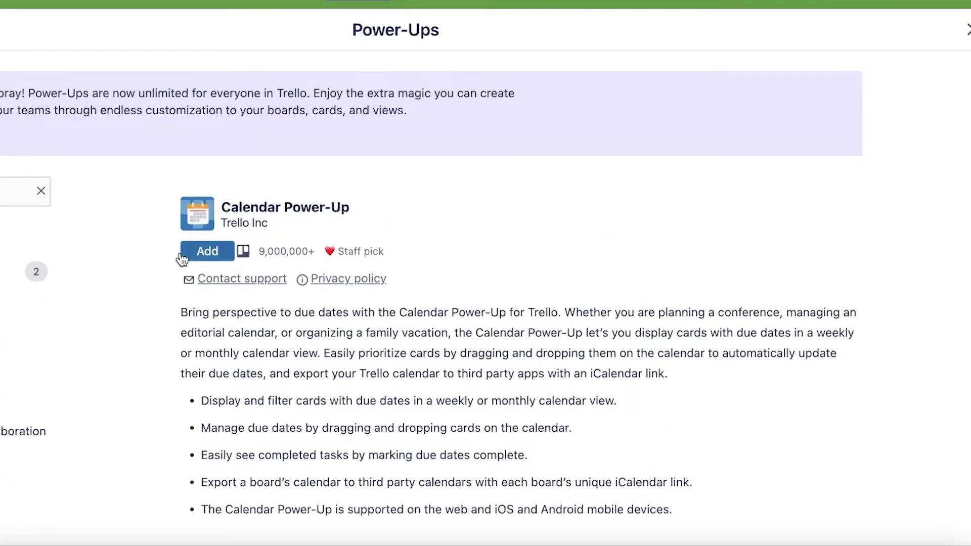
scroll(225, 256, down, 6)
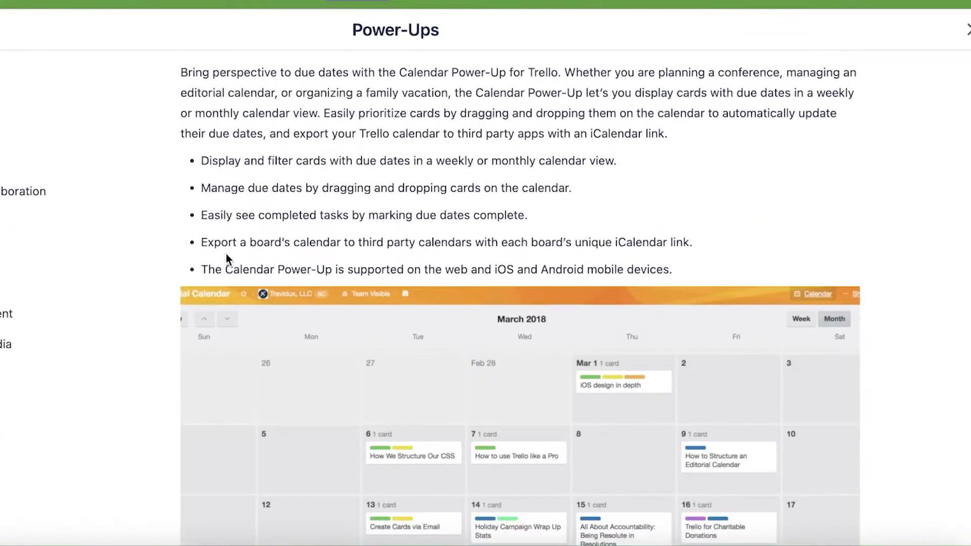
scroll(225, 254, up, 5)
click(225, 252)
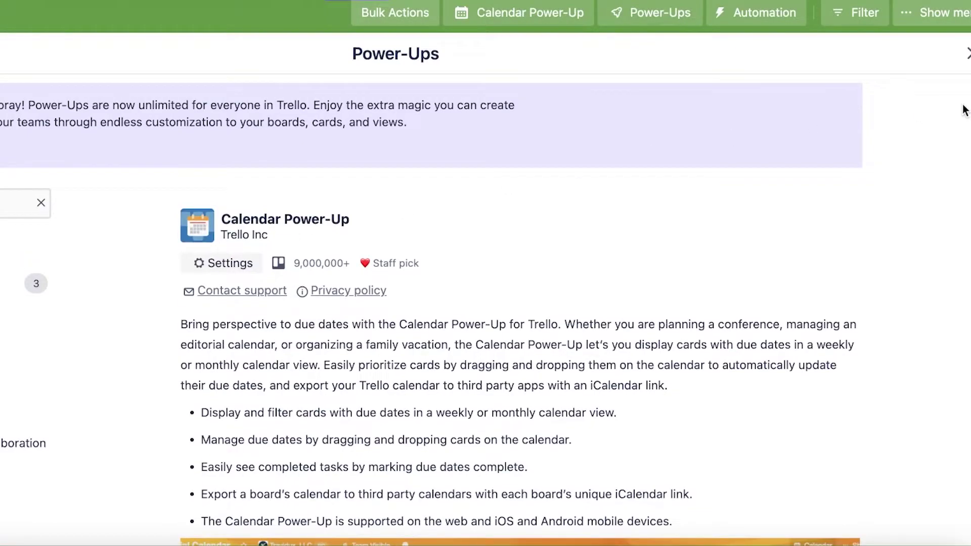
Step: Examine the month, week and calendar sync previews on the Calendar Power-Up page, and close the directory
scroll(423, 260, down, 14)
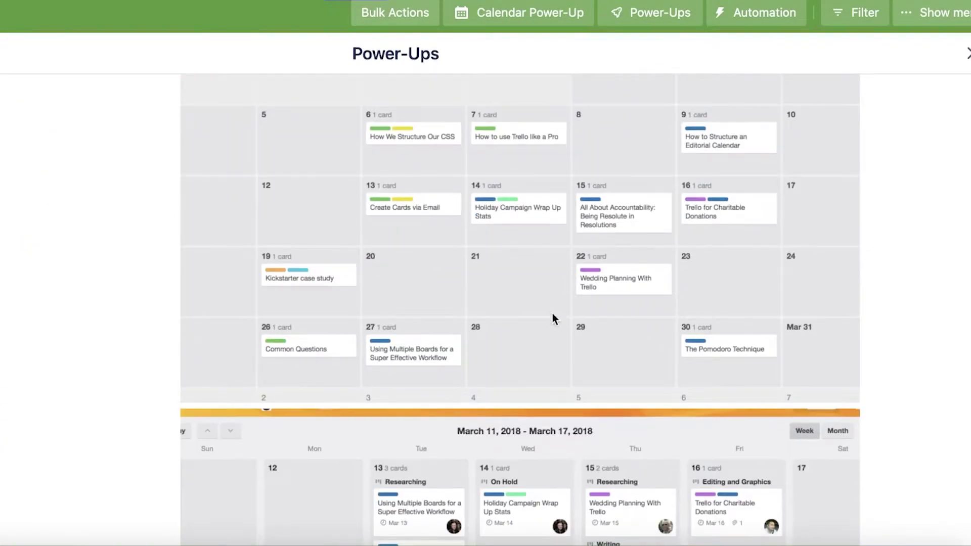
scroll(451, 209, up, 2)
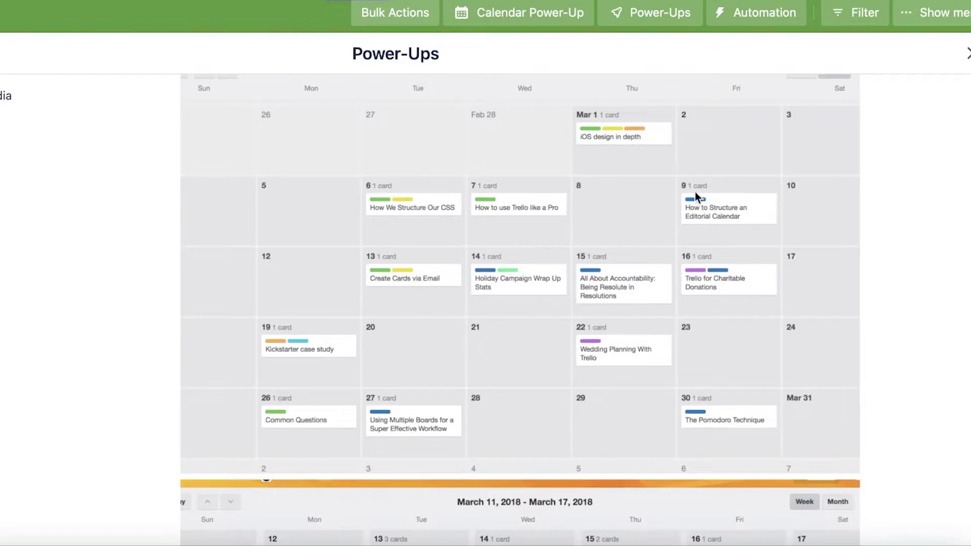
scroll(563, 122, down, 2)
scroll(566, 124, up, 3)
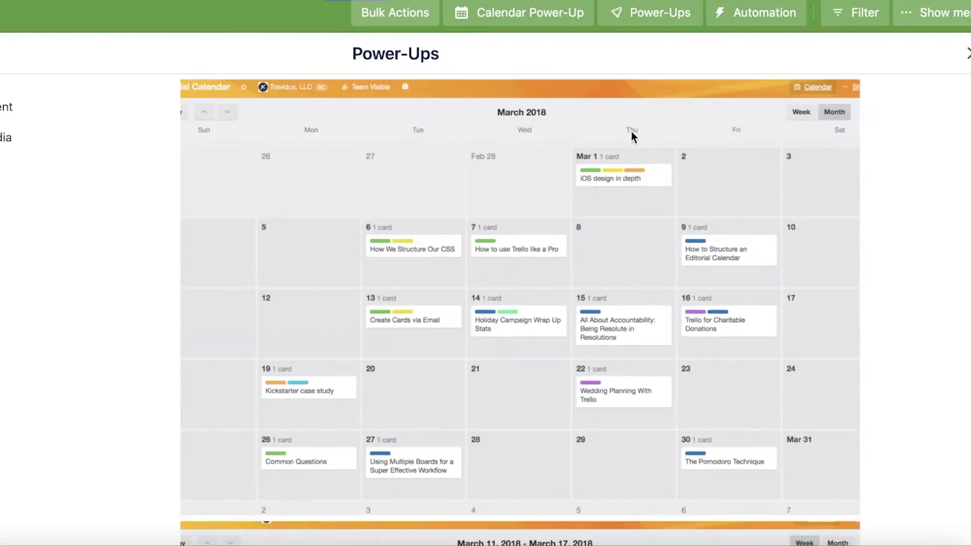
scroll(538, 173, down, 4)
scroll(539, 173, down, 10)
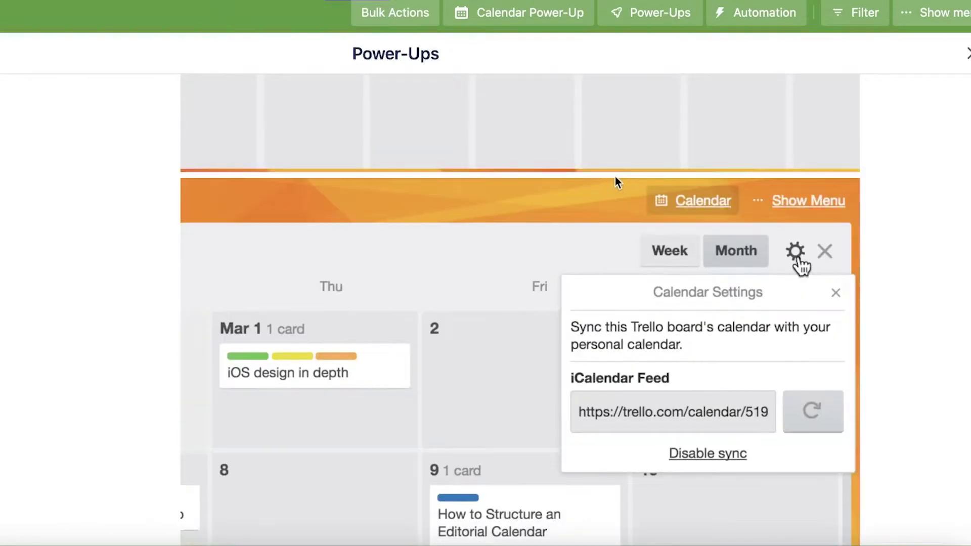
scroll(603, 178, up, 15)
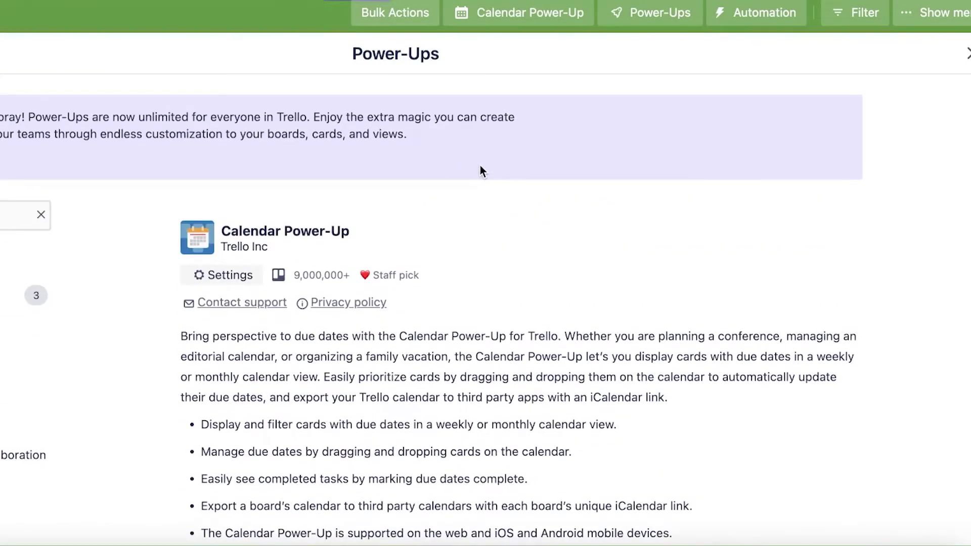
scroll(601, 224, down, 10)
scroll(601, 229, down, 4)
scroll(650, 233, up, 4)
scroll(640, 235, down, 8)
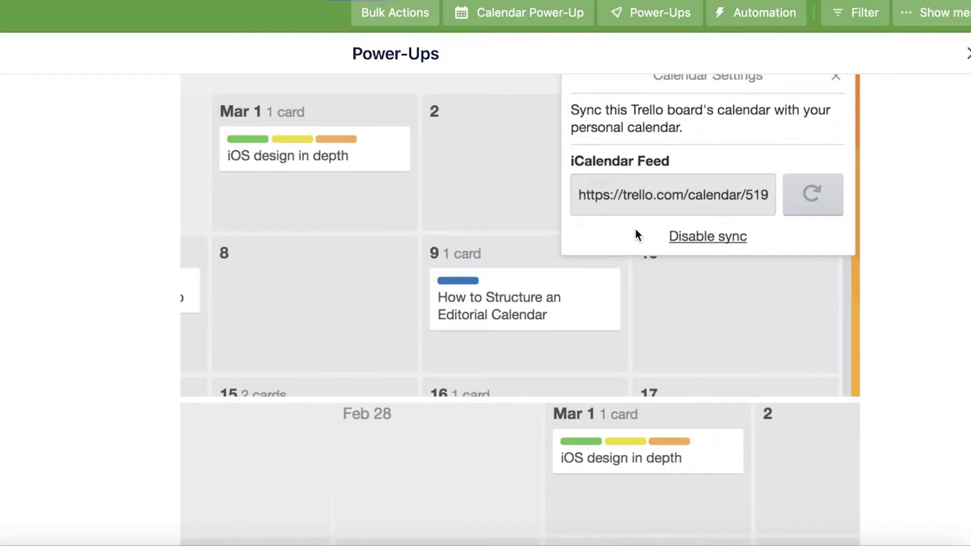
click(966, 83)
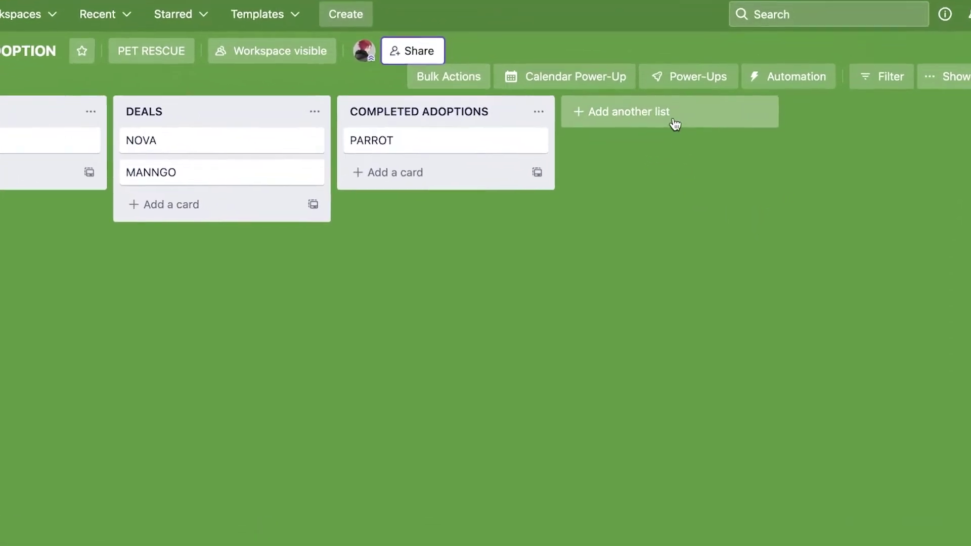
Step: Return to the Power-Ups directory, search for amazing and open the Amazing Fields page
click(705, 76)
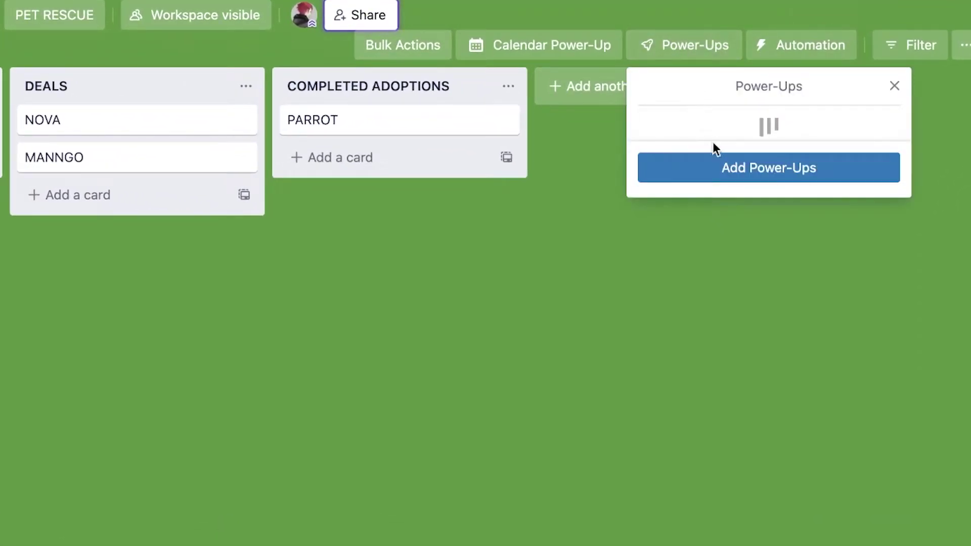
click(716, 167)
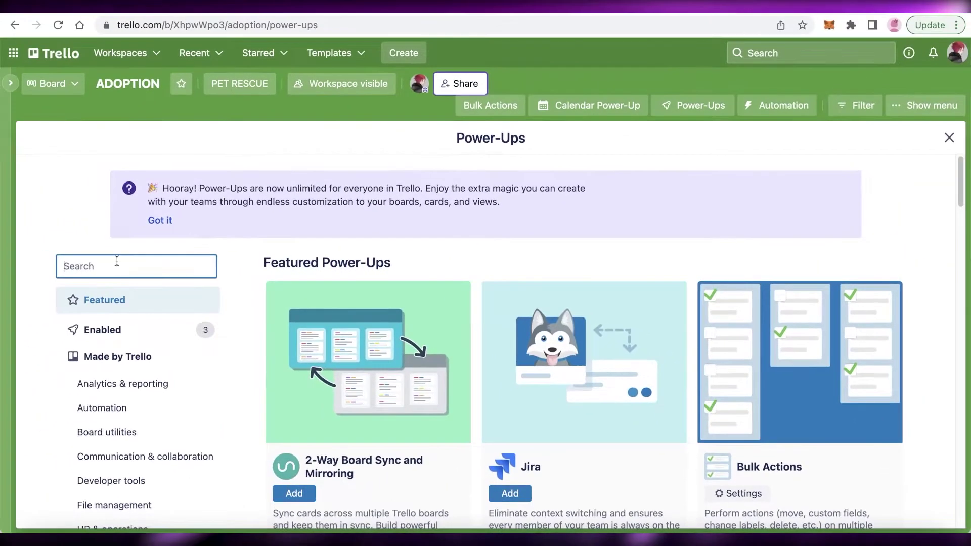
text(amazi)
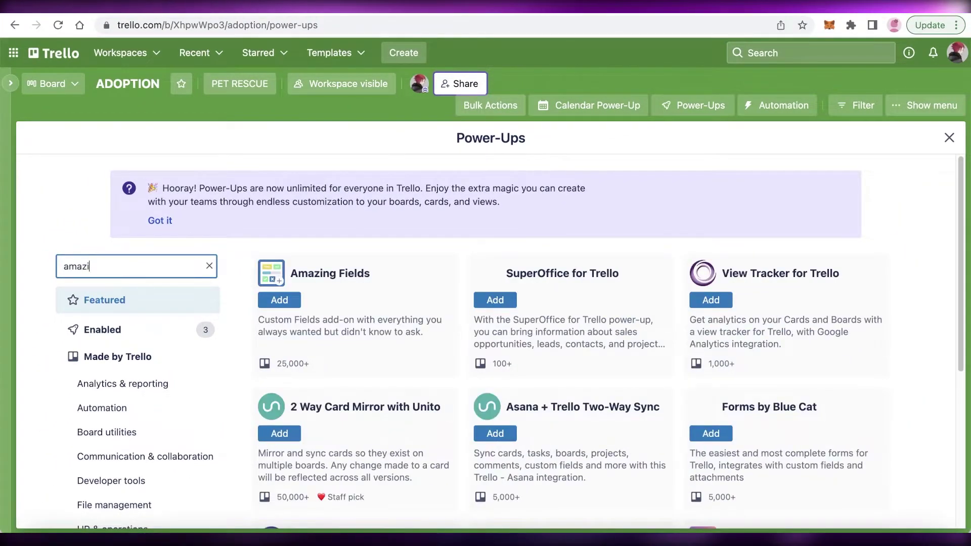
text(ng)
click(330, 273)
Step: Read through the Amazing Fields description, examining its example cards and the list of supported field types
scroll(442, 271, down, 3)
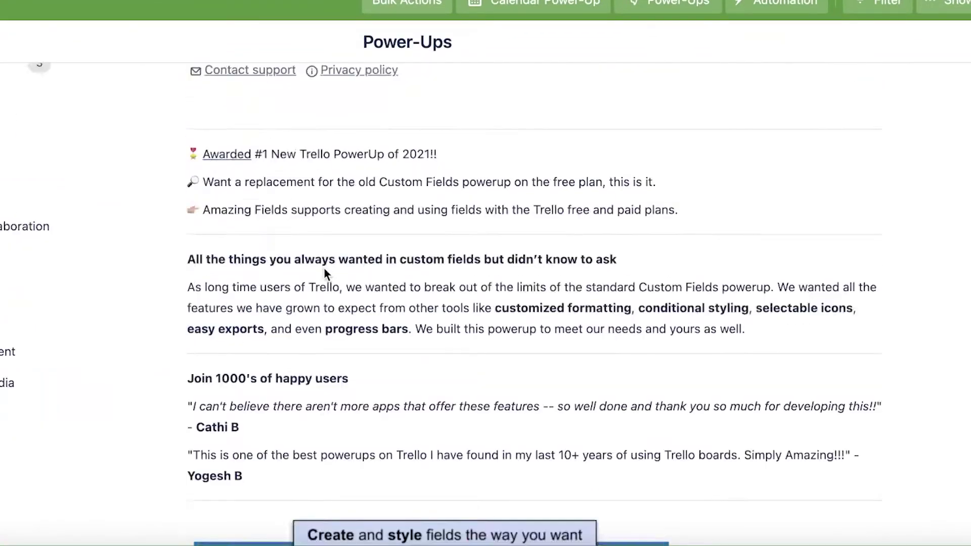
scroll(324, 273, up, 4)
scroll(323, 273, down, 4)
scroll(858, 303, up, 4)
scroll(870, 303, down, 4)
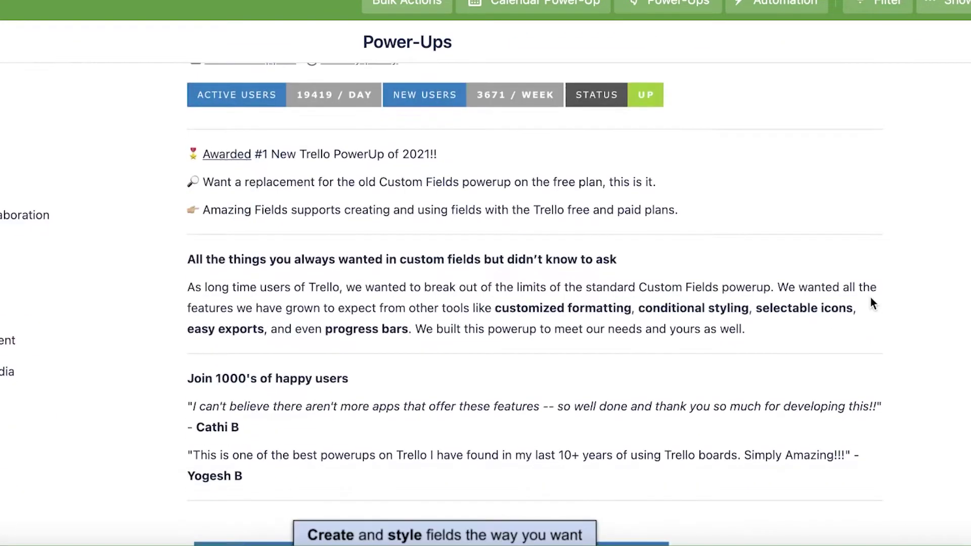
scroll(871, 299, down, 10)
scroll(830, 292, up, 7)
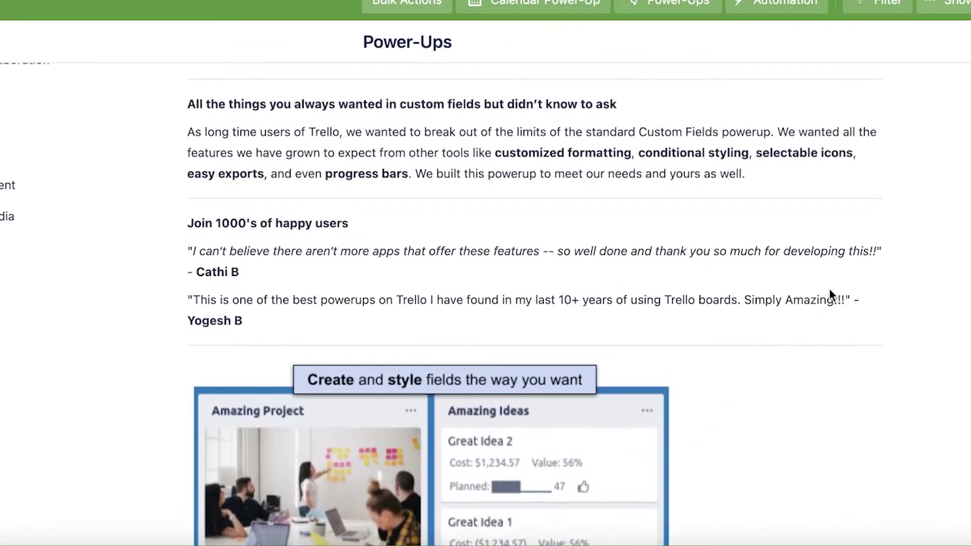
scroll(830, 293, down, 5)
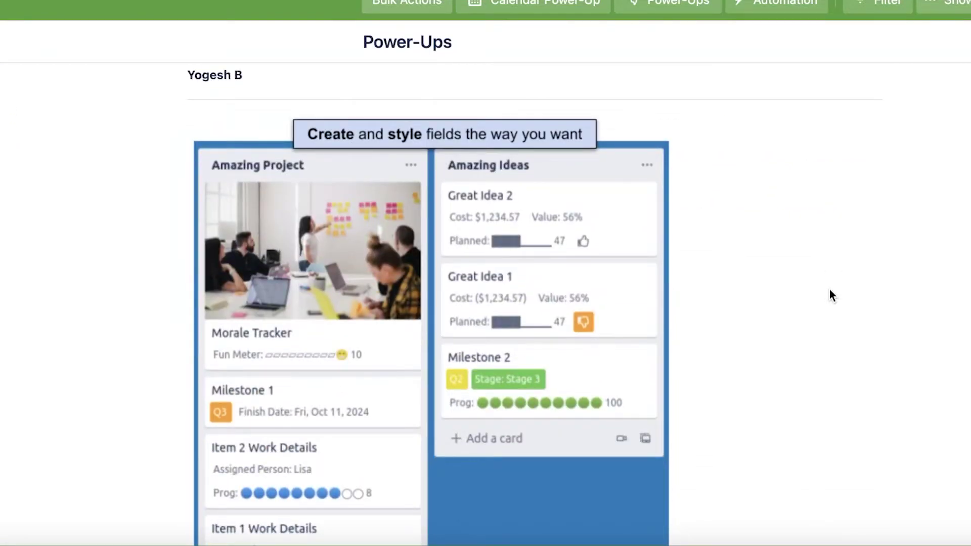
scroll(791, 302, down, 10)
scroll(791, 299, up, 8)
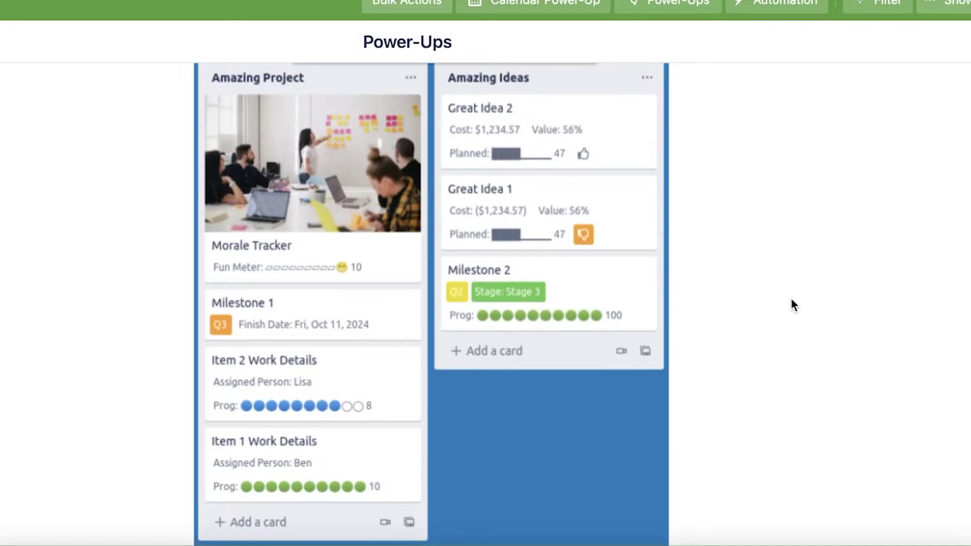
scroll(791, 300, down, 10)
scroll(791, 291, up, 3)
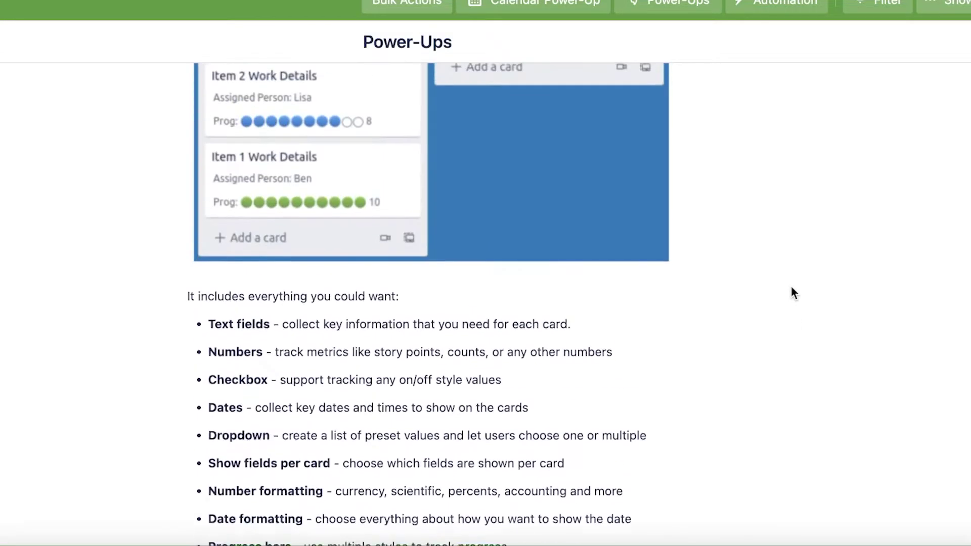
Step: Read through the Amazing Fields feature list, from field types and formatting to permissions, board exporting and custom fields
scroll(791, 288, down, 3)
scroll(792, 292, down, 3)
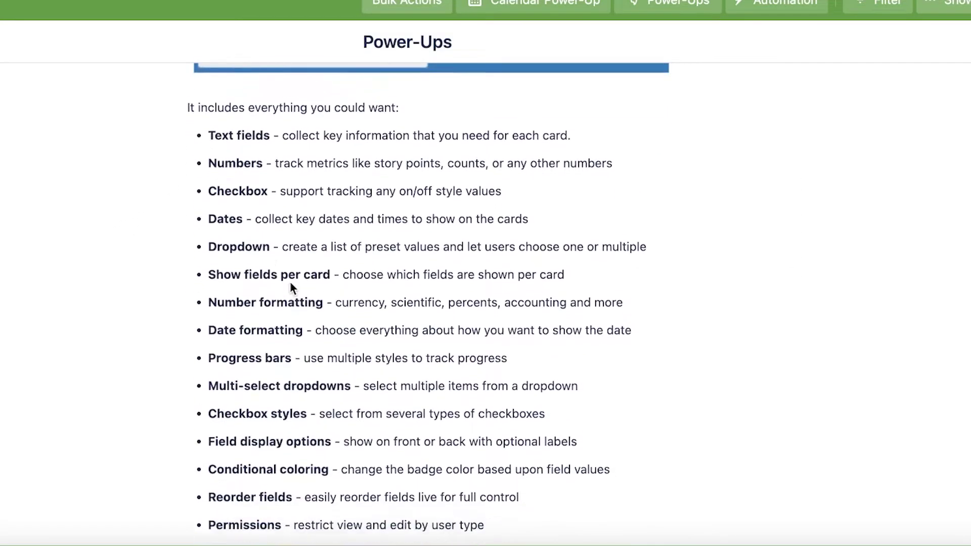
scroll(174, 192, down, 2)
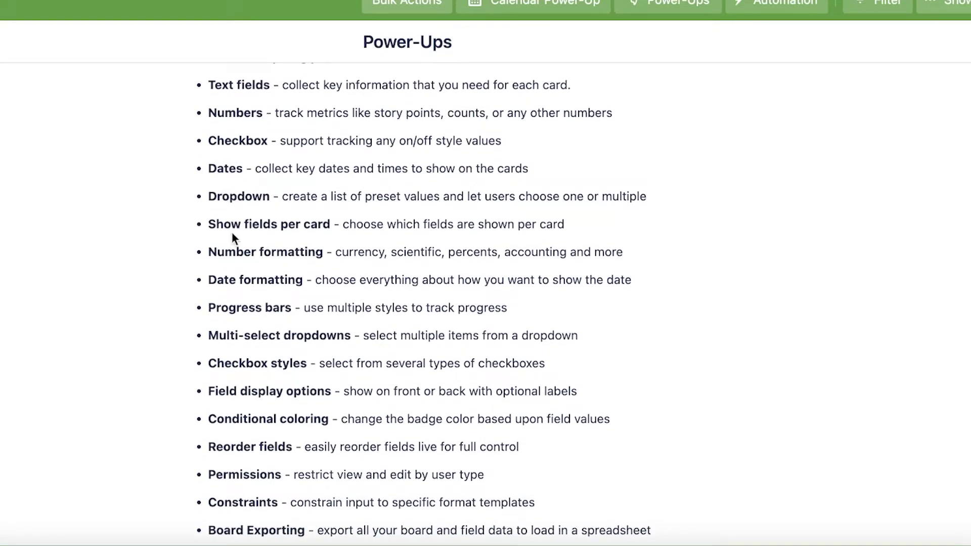
scroll(230, 238, down, 5)
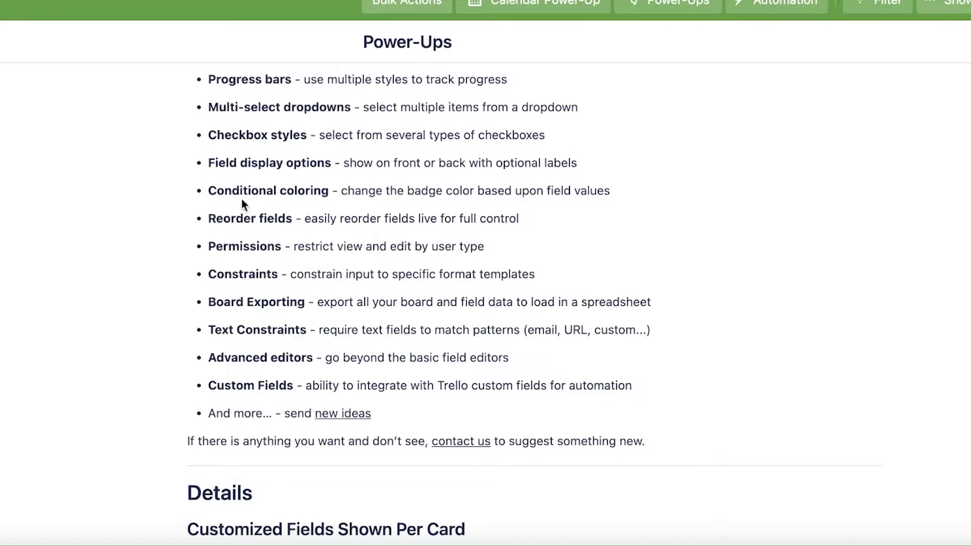
scroll(336, 197, down, 10)
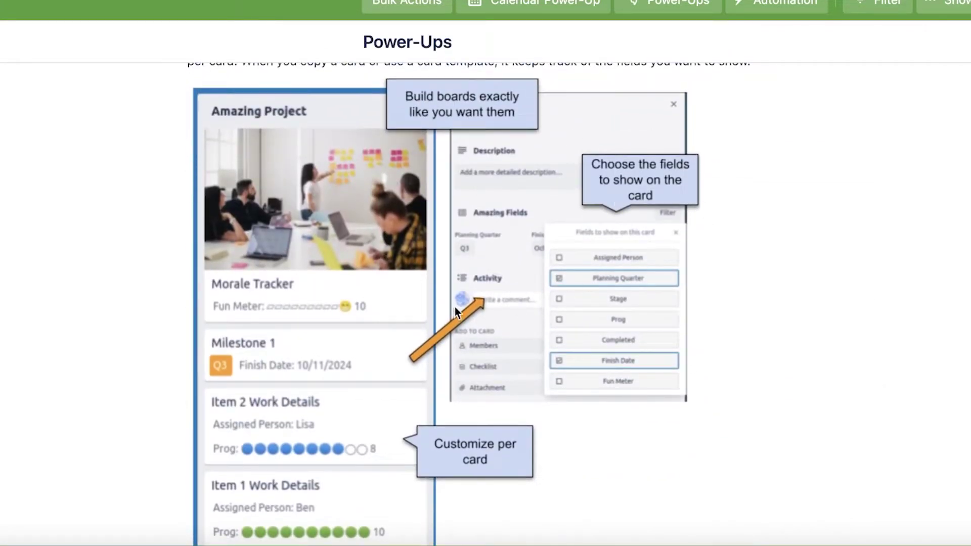
Step: Examine the Amazing Fields examples for per-card fields, date and number formatting, customized checkboxes and dropdown lists
scroll(484, 309, up, 1)
scroll(555, 219, down, 15)
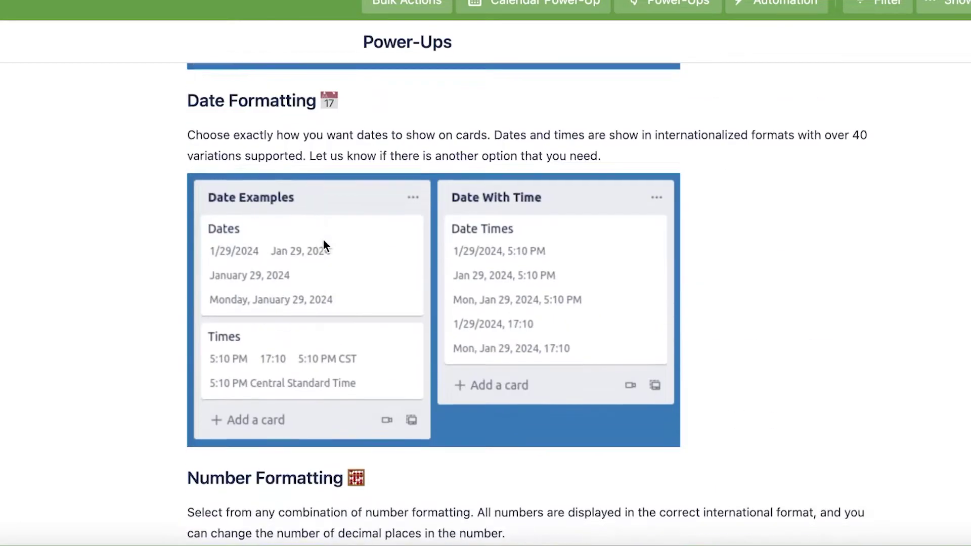
scroll(693, 174, down, 15)
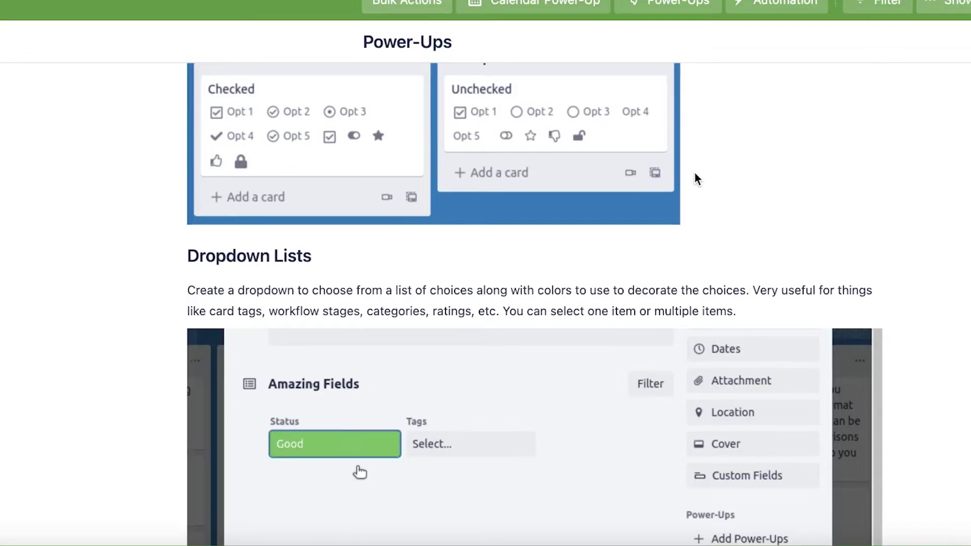
scroll(694, 172, down, 10)
scroll(756, 130, up, 8)
scroll(793, 165, up, 2)
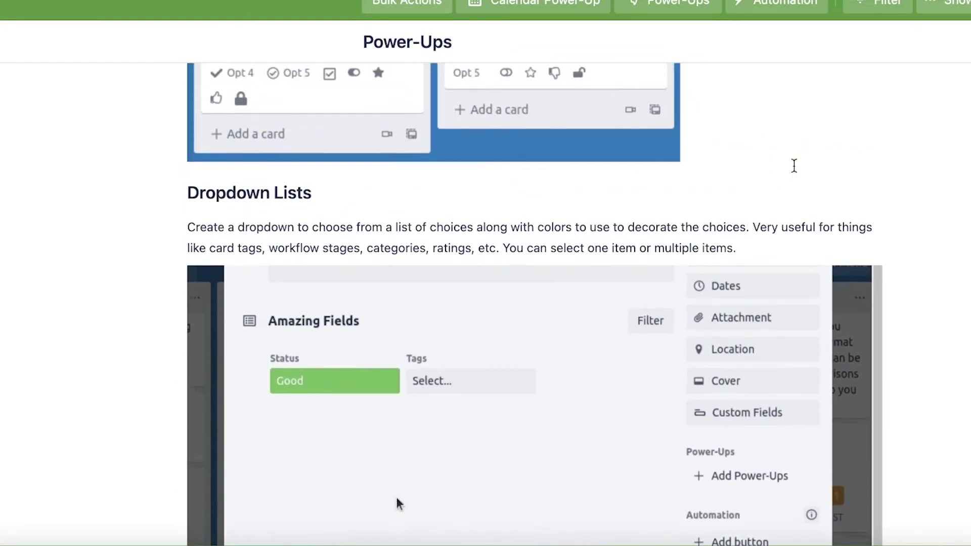
scroll(794, 162, down, 10)
scroll(795, 164, up, 4)
scroll(795, 167, up, 20)
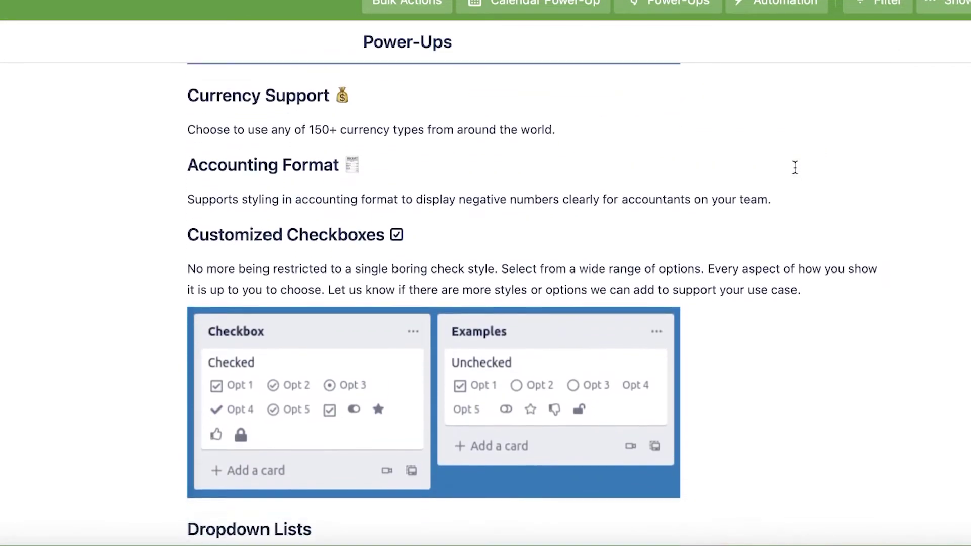
Step: Go back over the introduction of the Amazing Fields page
scroll(796, 168, up, 20)
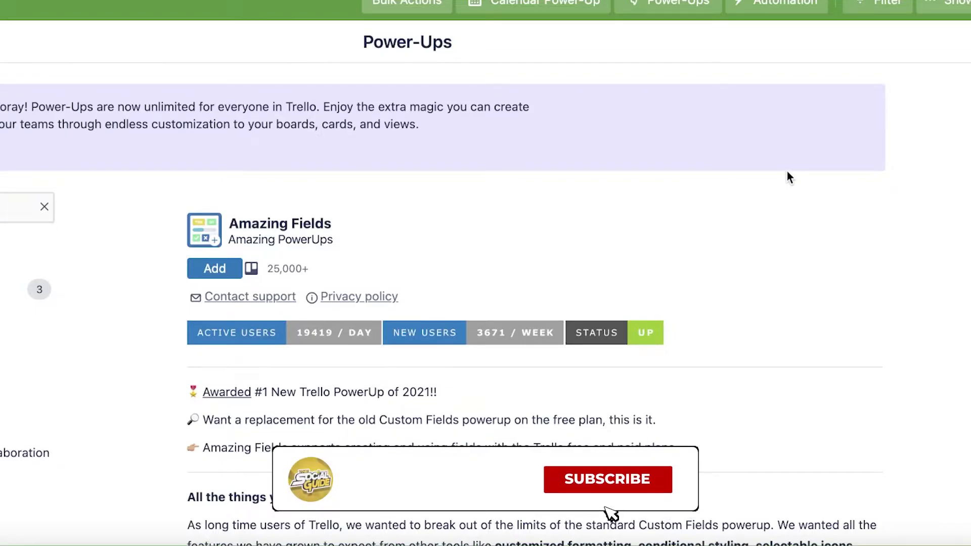
scroll(784, 179, down, 10)
scroll(779, 184, up, 10)
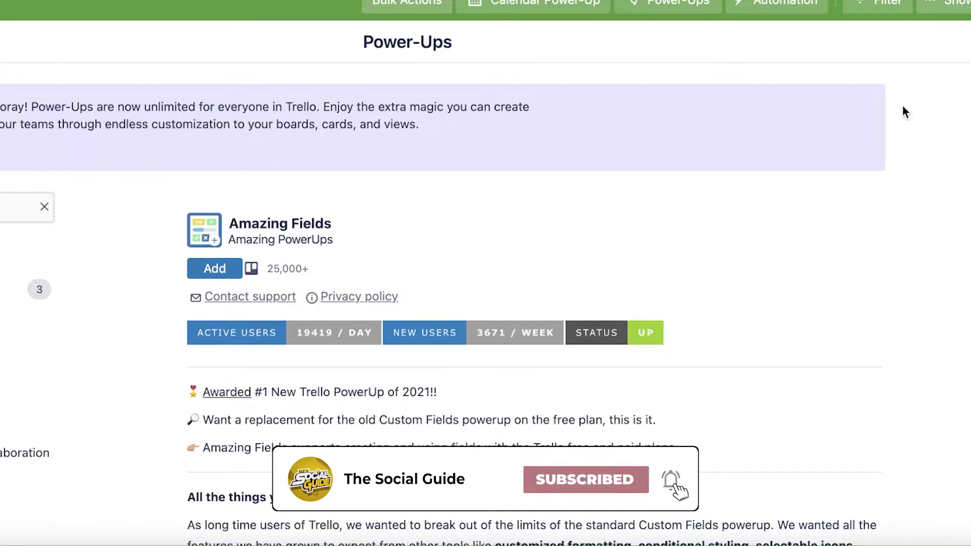
scroll(842, 121, down, 10)
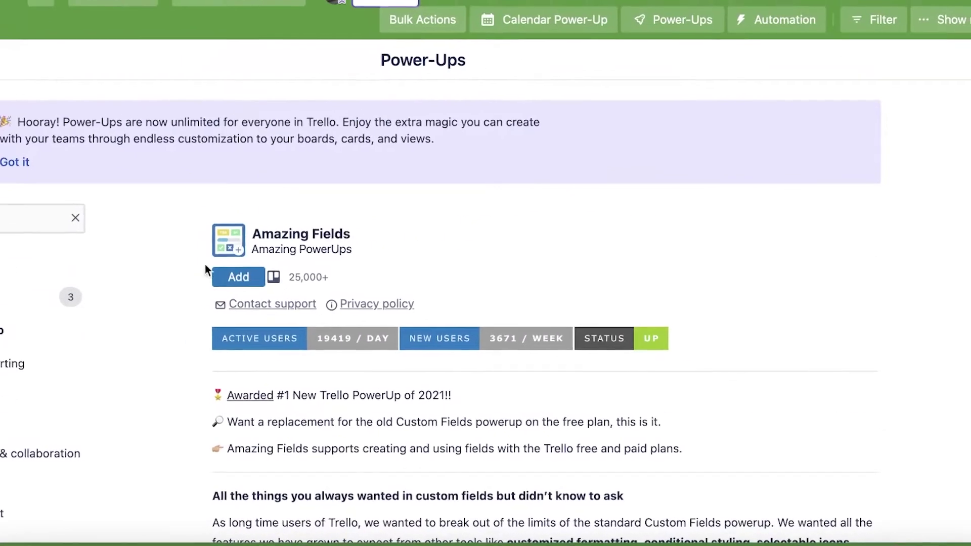
scroll(500, 253, down, 5)
scroll(500, 253, up, 5)
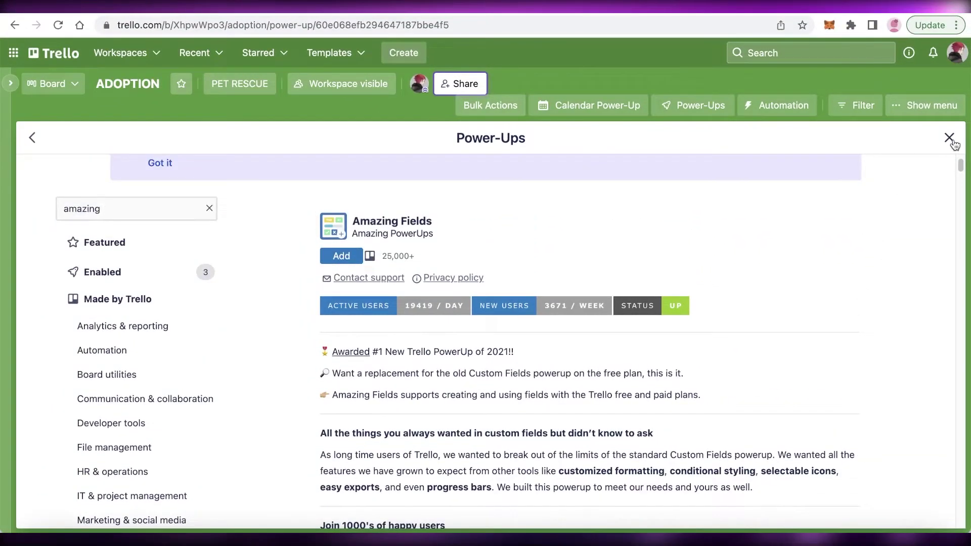
Step: Close the Power-Ups directory and check which Power-Ups are enabled on the ADOPTION board
click(961, 116)
click(708, 107)
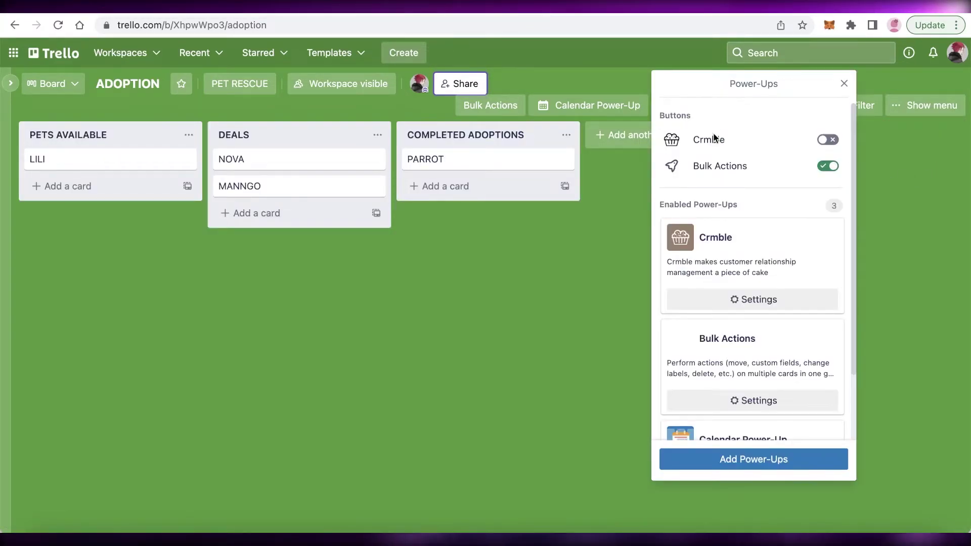
click(491, 281)
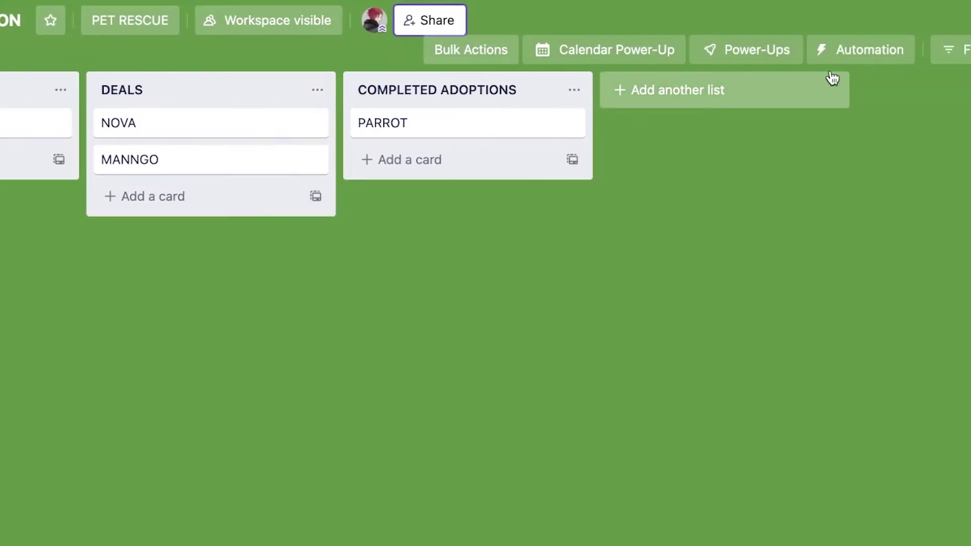
Step: Search the Power-Ups directory for card depen and open the Card Dependencies by Screenful page
click(751, 62)
click(772, 178)
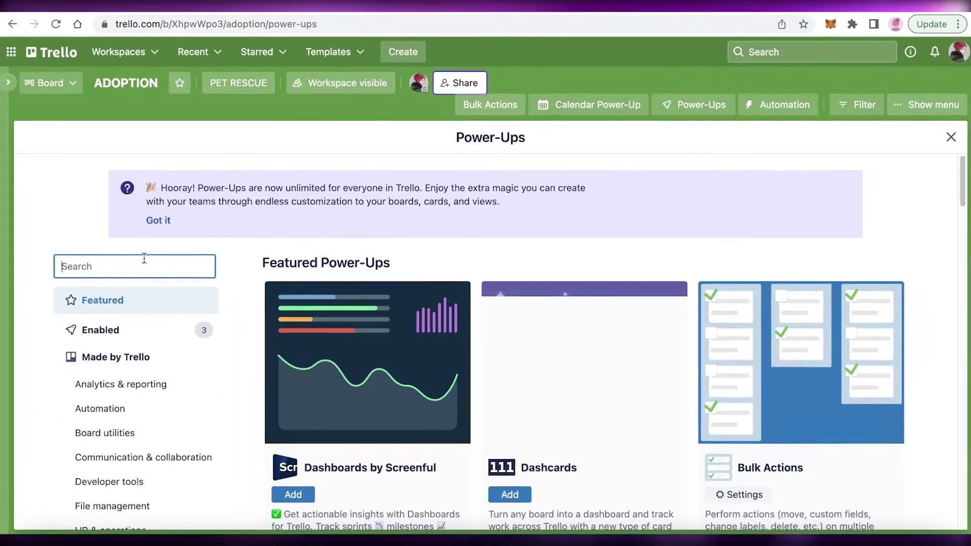
text(de)
key(BackSpace)
key(BackSpace)
text(card dep)
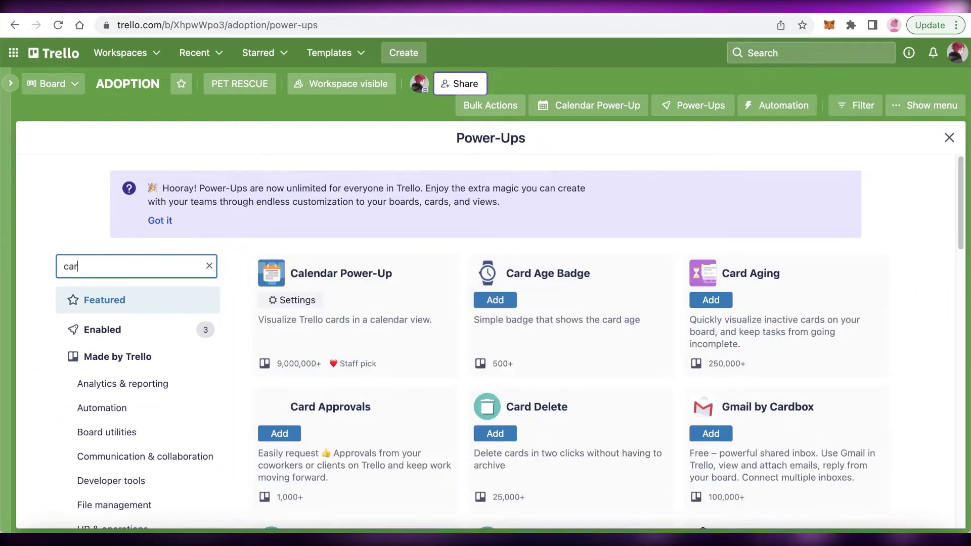
text(en)
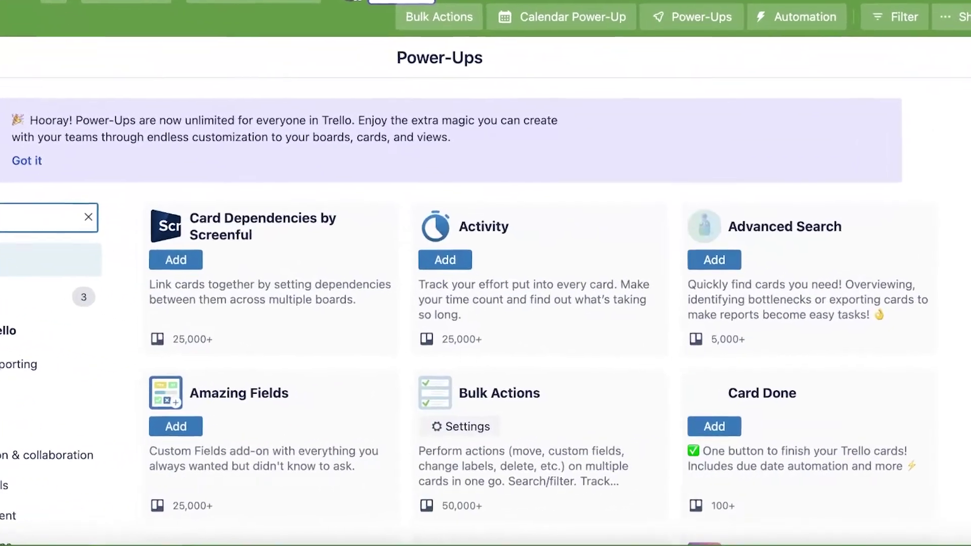
click(272, 271)
Step: Review the Card Dependencies by Screenful description and its access permissions, and close the directory without adding the Power-Up
scroll(496, 211, down, 3)
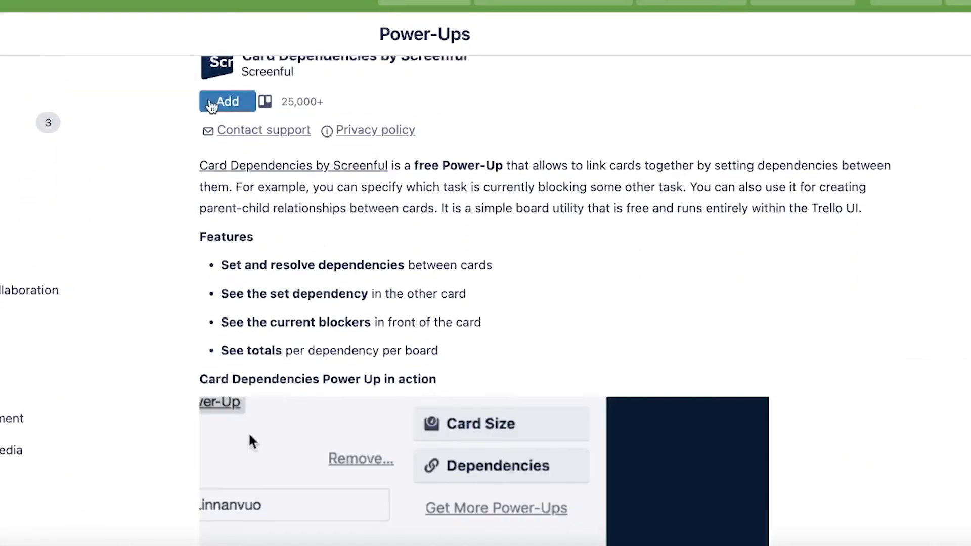
click(224, 99)
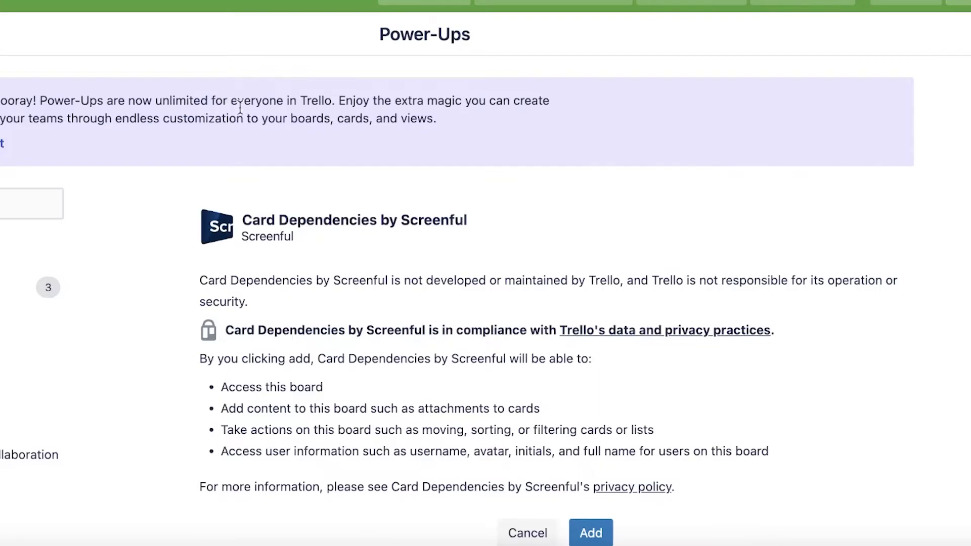
scroll(331, 151, down, 3)
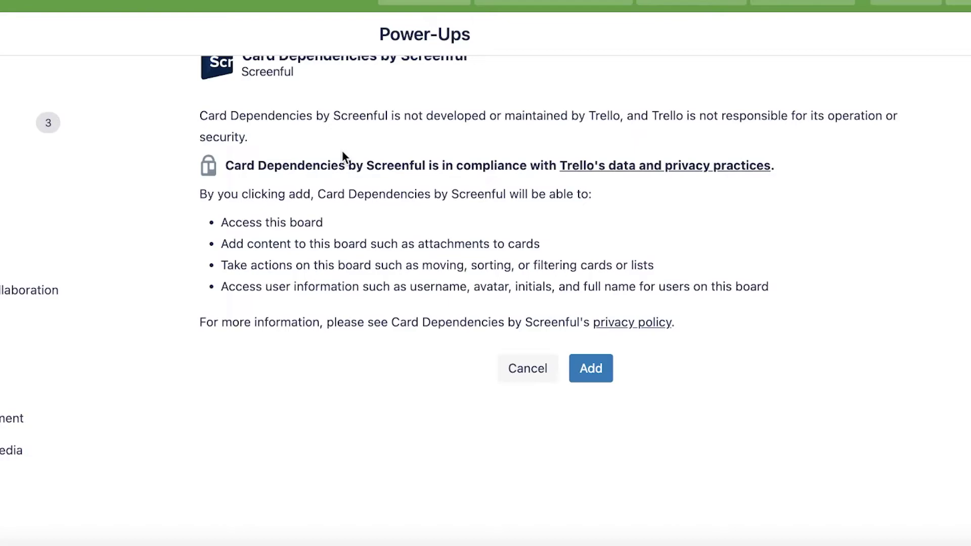
scroll(946, 172, up, 5)
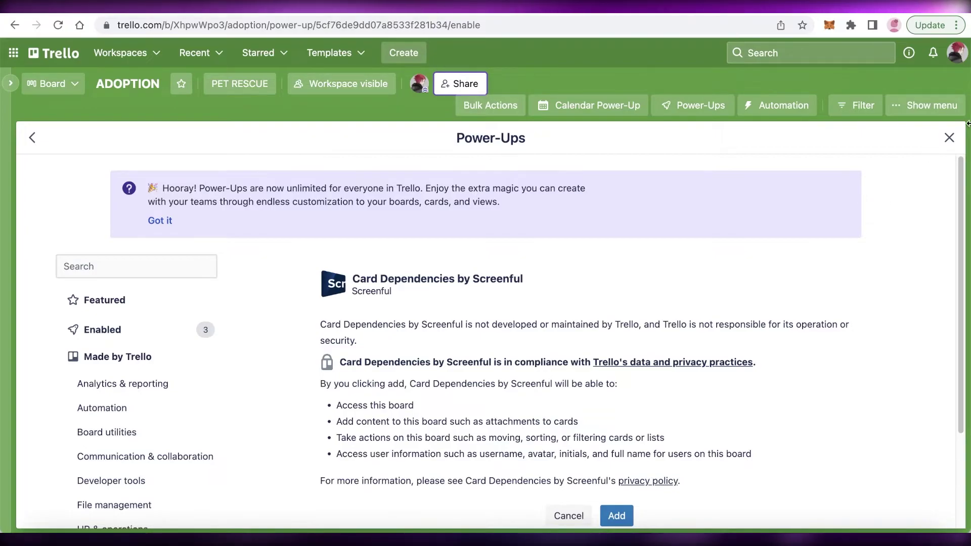
click(951, 140)
Step: Return to the Power-Ups directory, search for costell and open the Costello page
click(700, 105)
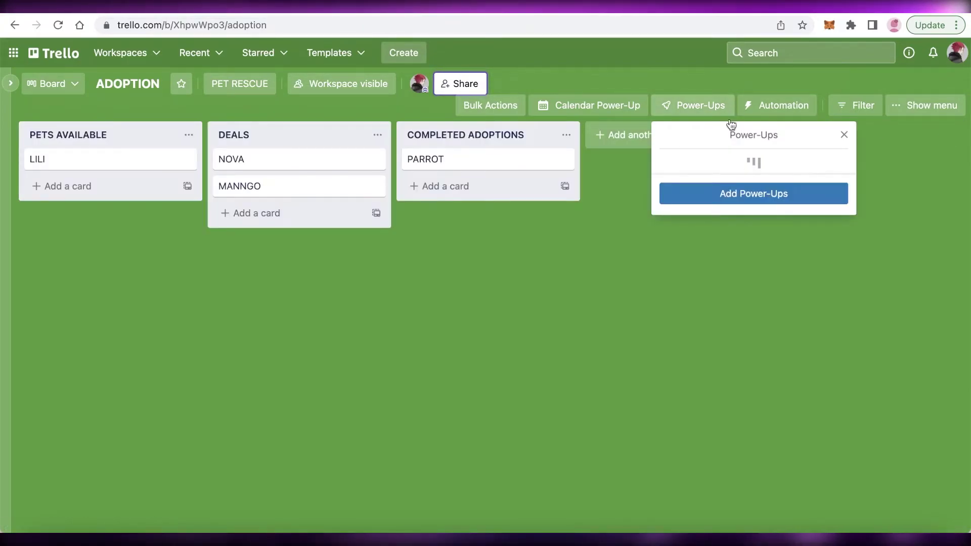
click(741, 458)
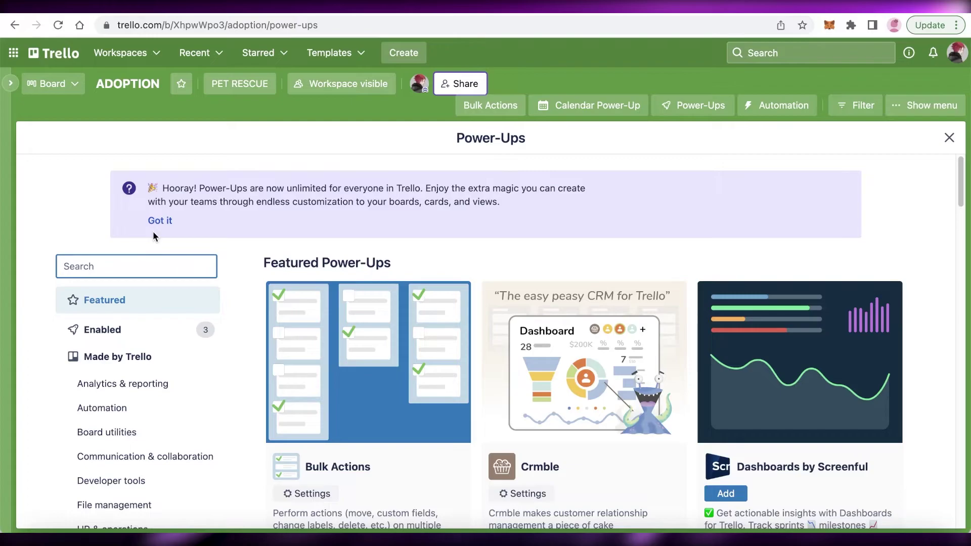
text(costell)
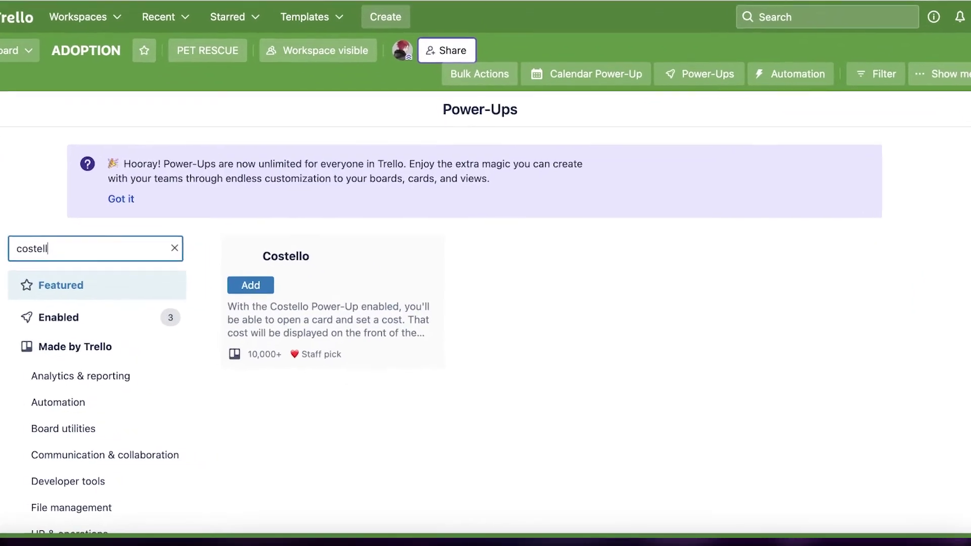
click(311, 307)
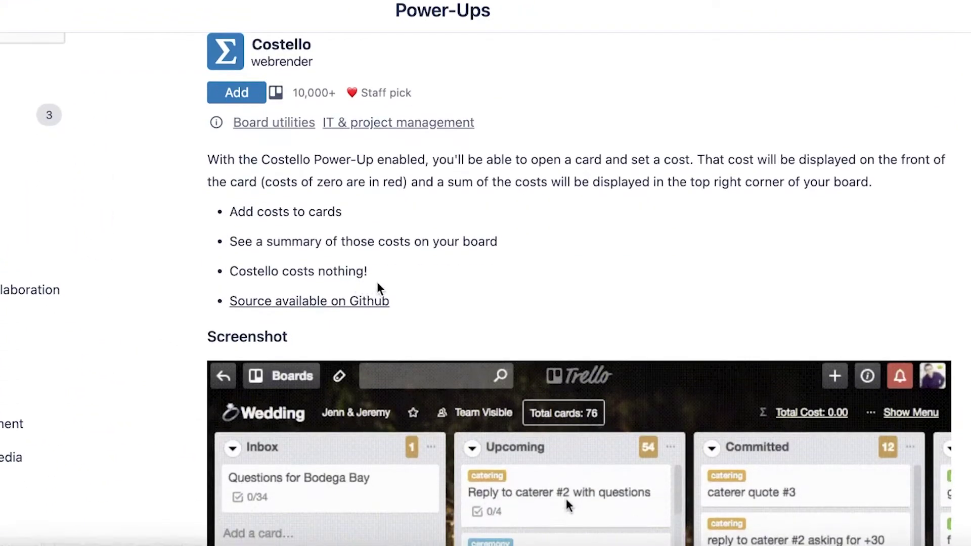
Step: Read the Costello description and examine its preview of setting a cost on a card
scroll(558, 254, down, 3)
scroll(605, 225, up, 3)
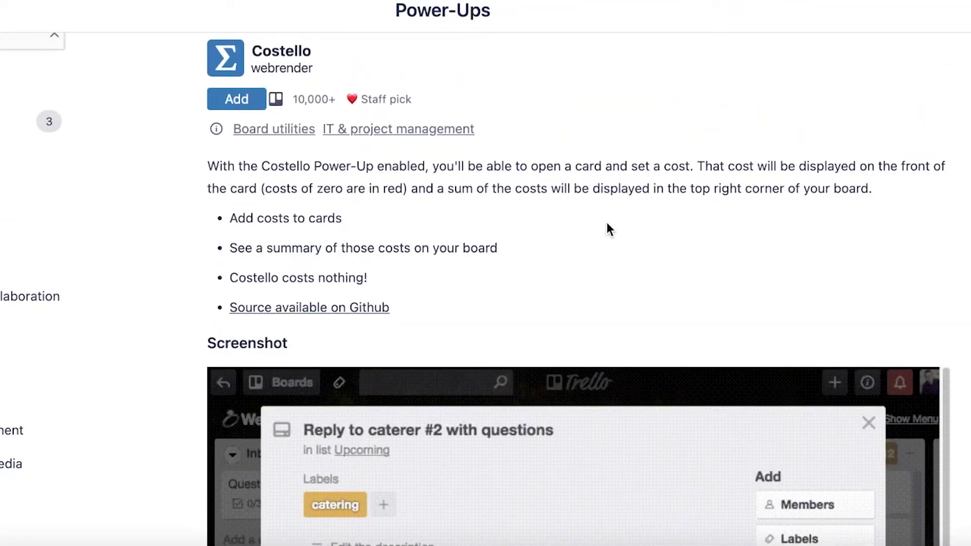
scroll(606, 223, down, 8)
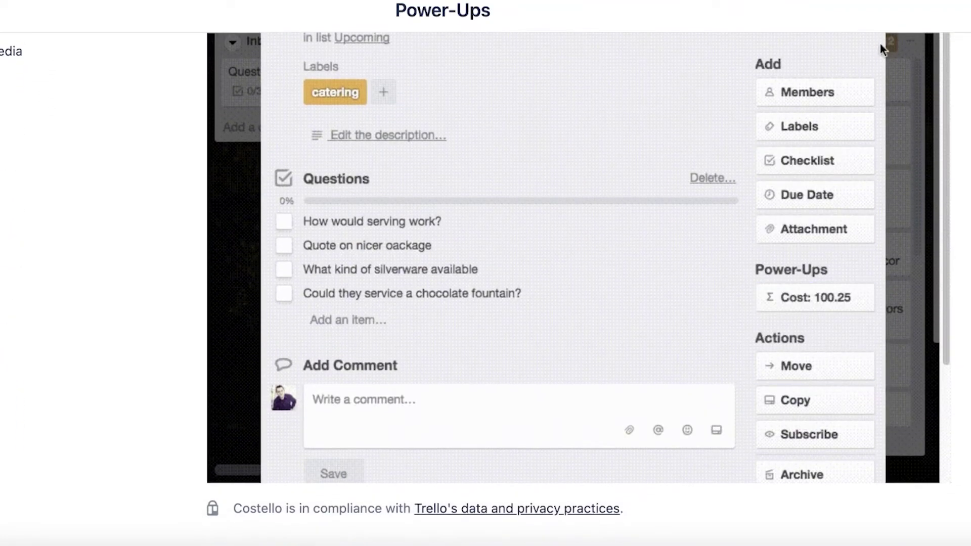
scroll(755, 246, up, 10)
scroll(790, 75, down, 10)
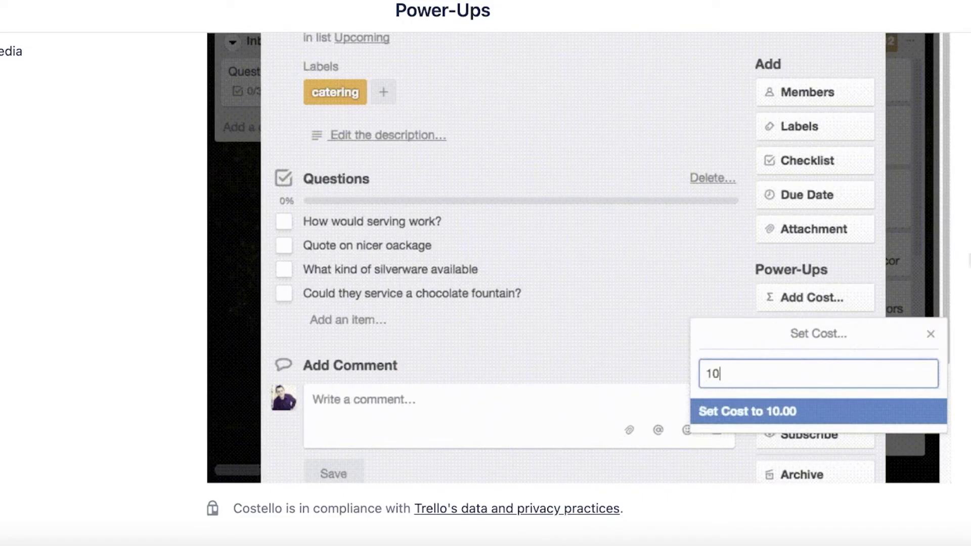
scroll(956, 262, up, 10)
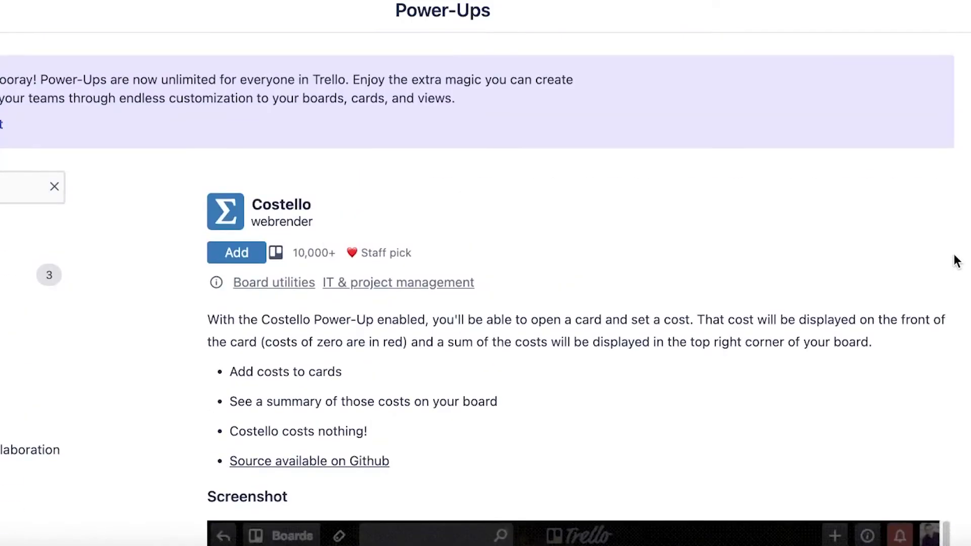
Step: Examine how the Costello preview shows costs on cards and a board total, and close the directory
scroll(956, 262, down, 10)
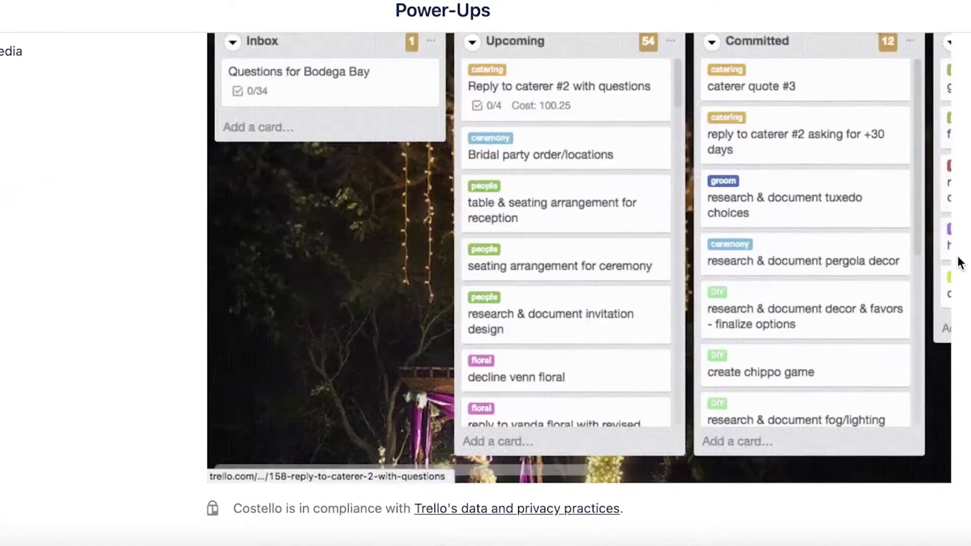
scroll(960, 262, up, 4)
scroll(960, 262, down, 4)
scroll(960, 262, up, 9)
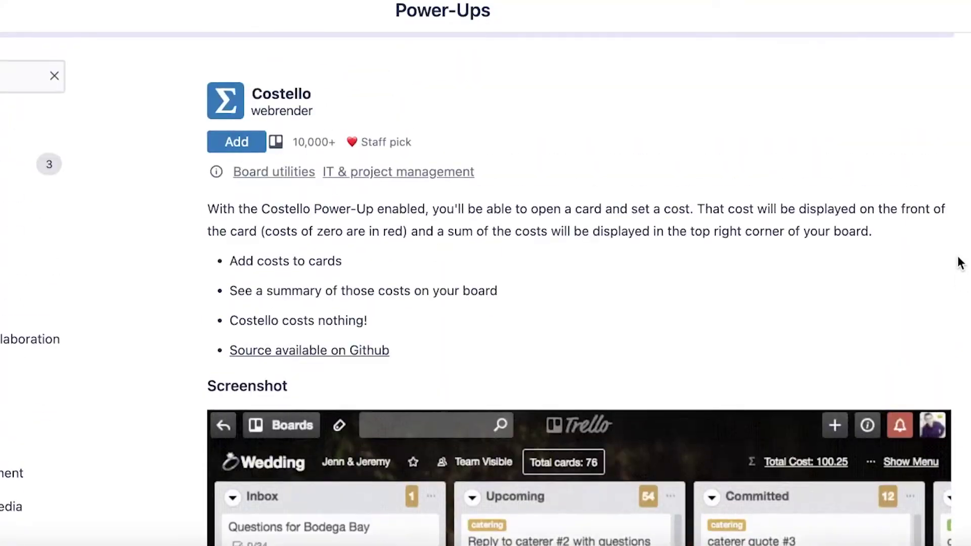
scroll(959, 261, down, 6)
scroll(960, 262, up, 9)
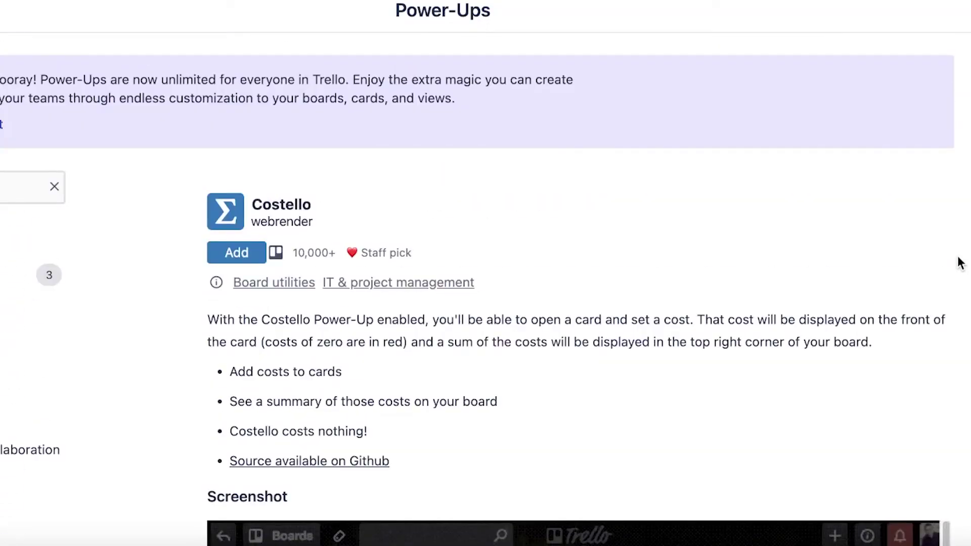
scroll(959, 262, down, 3)
scroll(954, 264, down, 6)
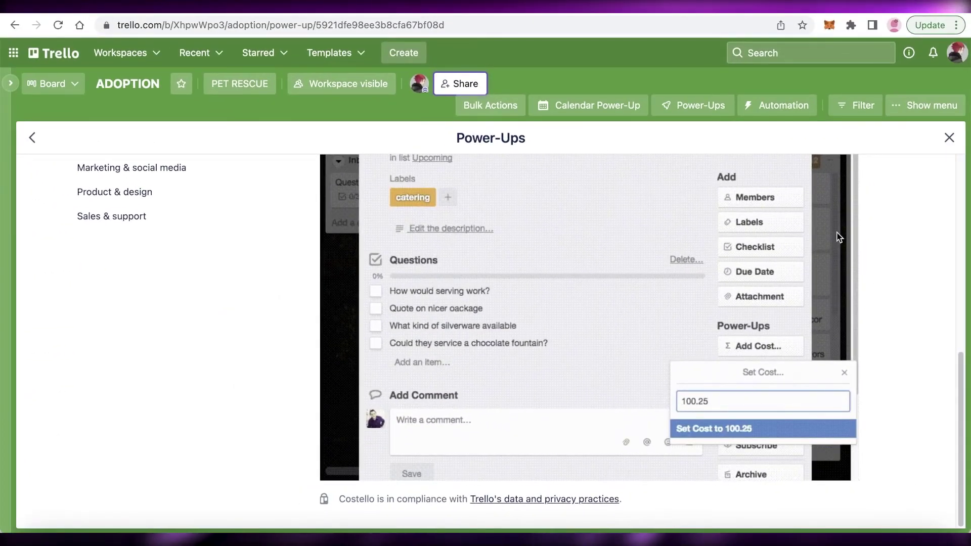
scroll(946, 147, up, 6)
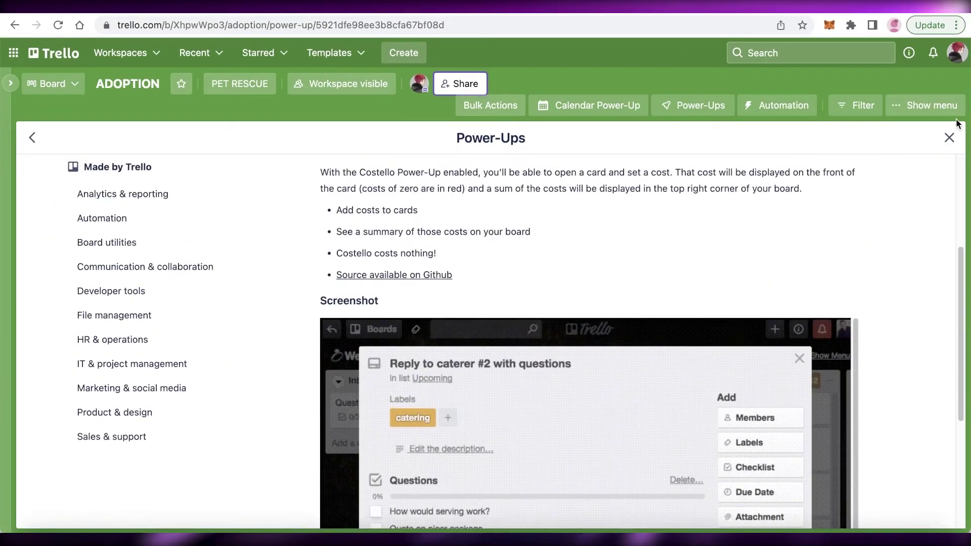
scroll(929, 172, up, 3)
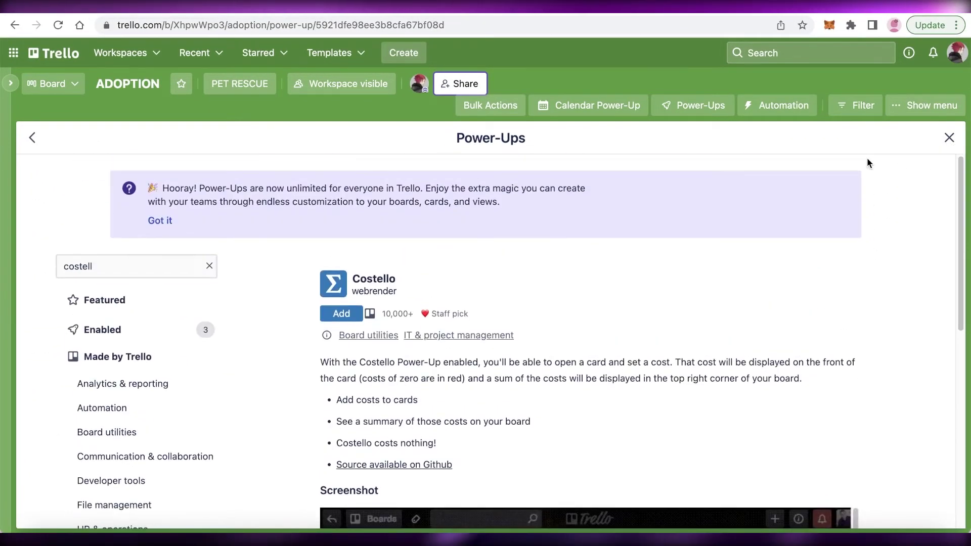
click(949, 138)
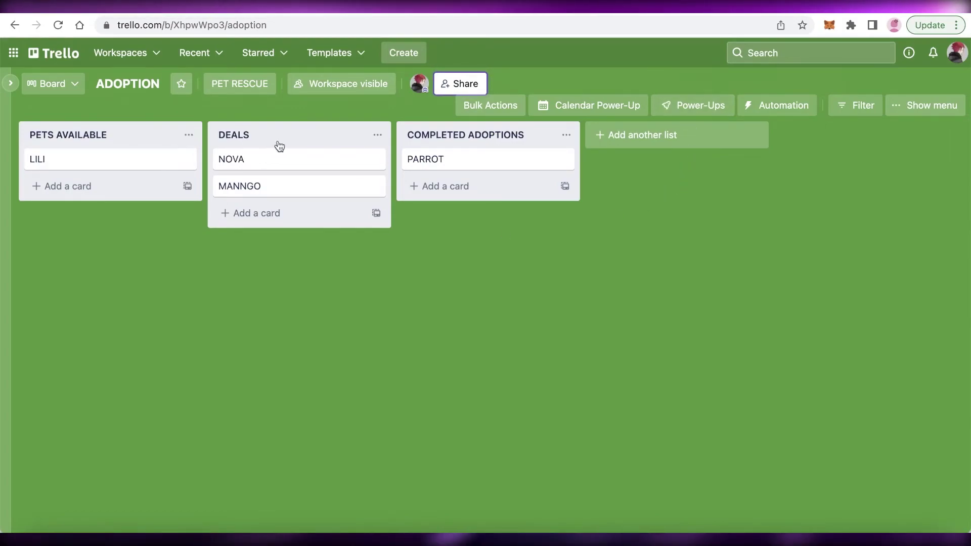
Step: Return to the boards overview and open the Current Pets board in the PET RESCUE workspace
click(44, 54)
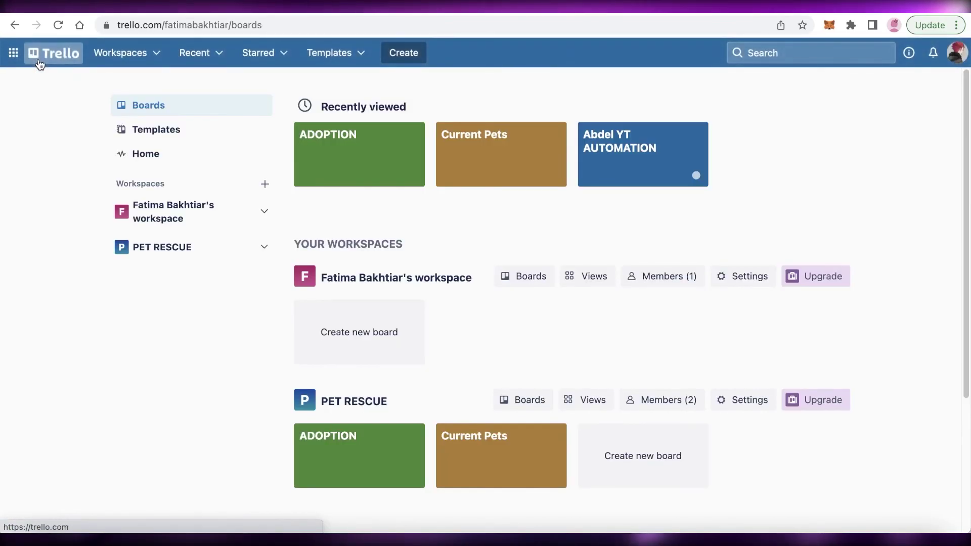
scroll(380, 327, down, 3)
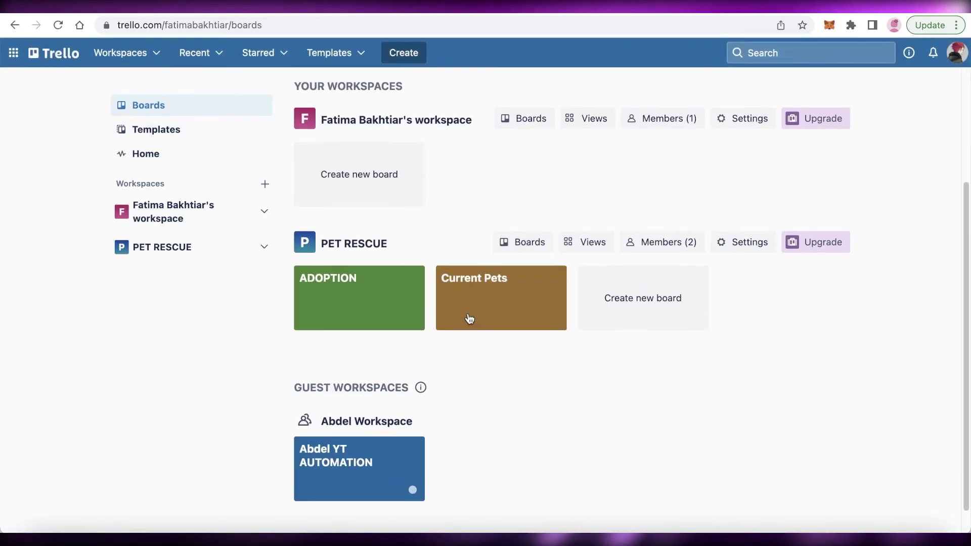
click(456, 321)
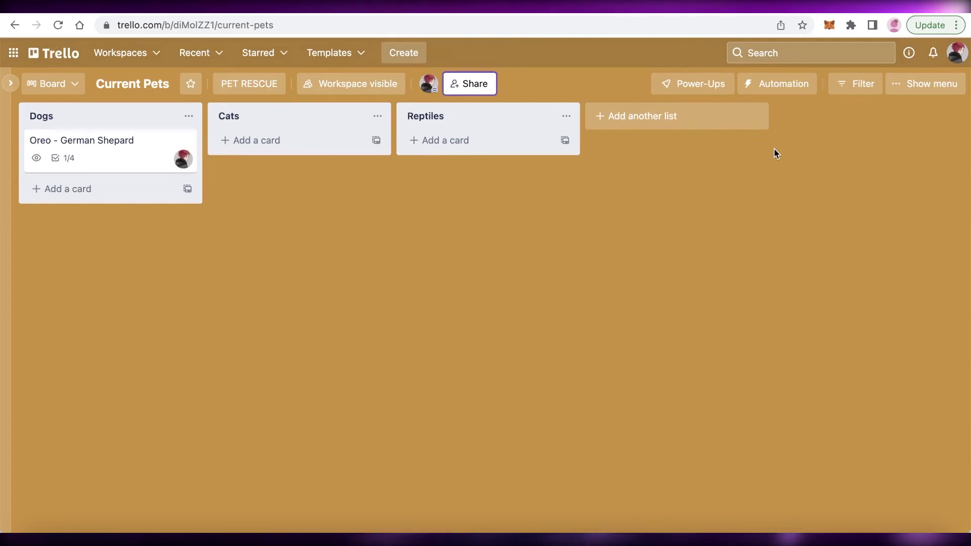